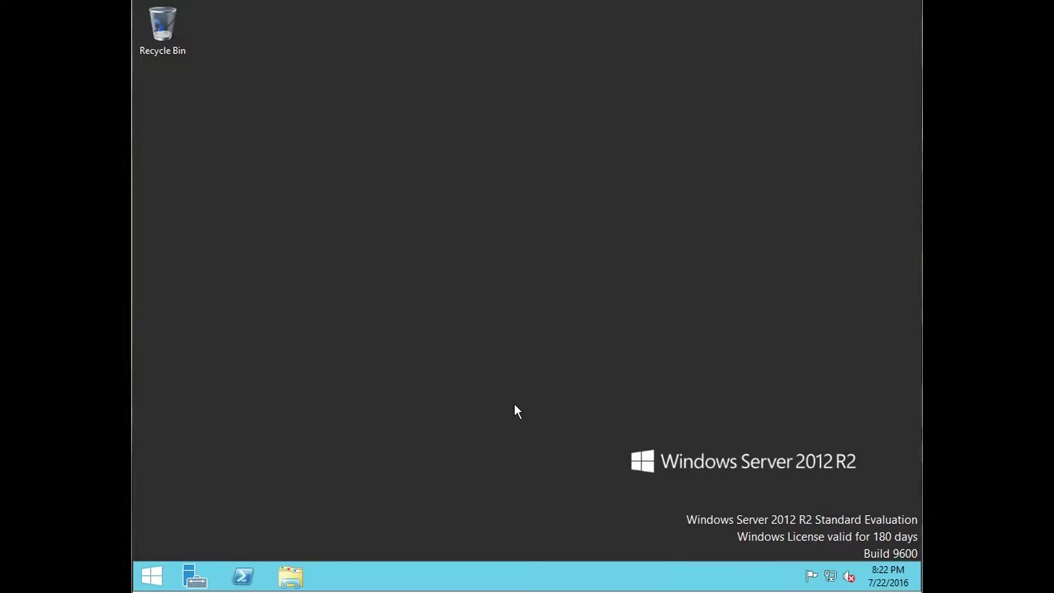
Step: Launch Active Directory Users and Computers from Server Manager's Tools menu
left_click(195, 577)
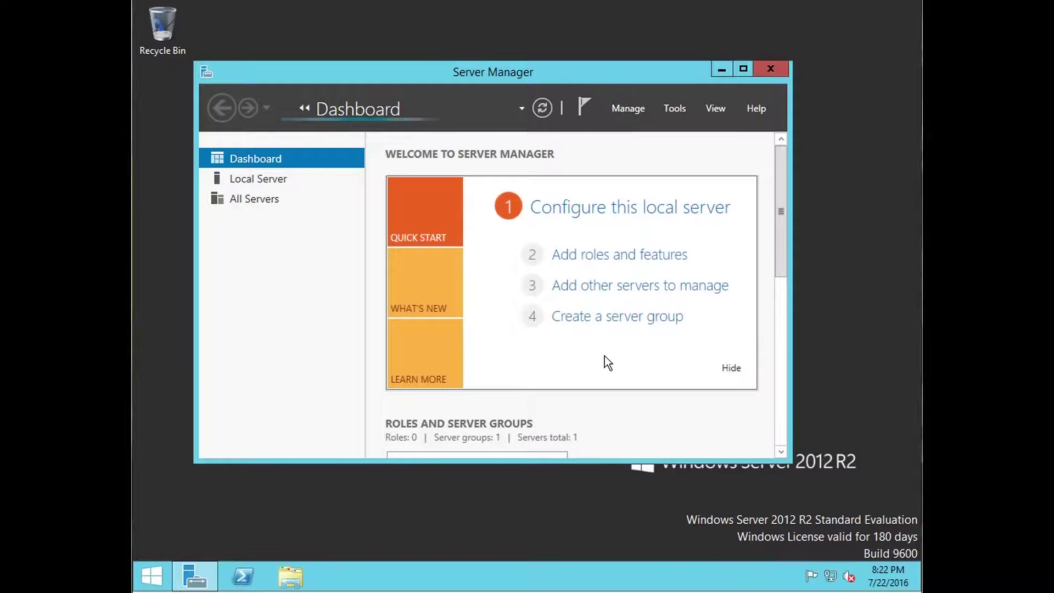
left_click_drag(510, 72, 552, 62)
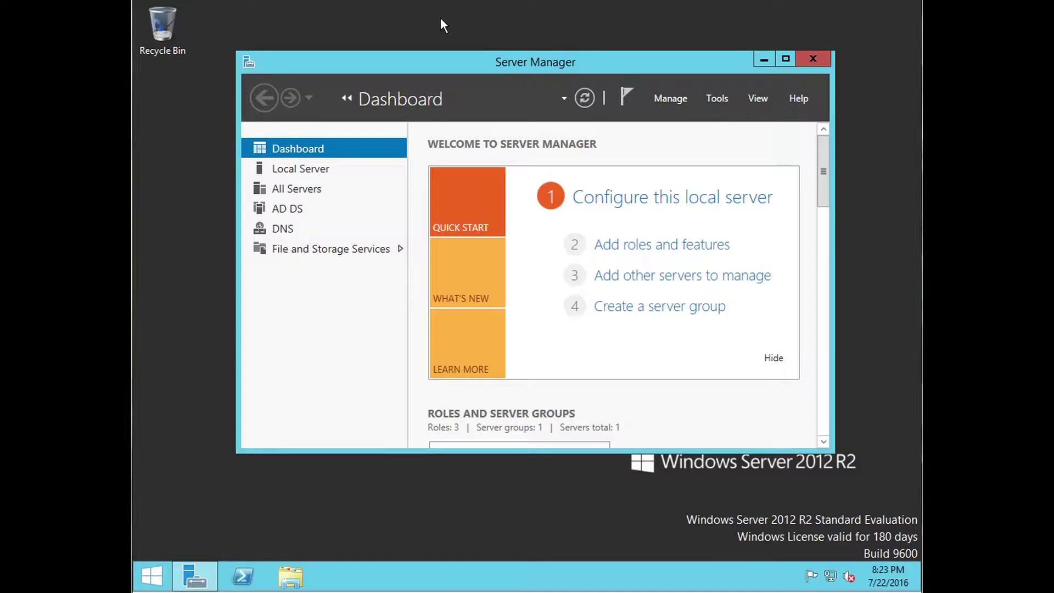
left_click(720, 100)
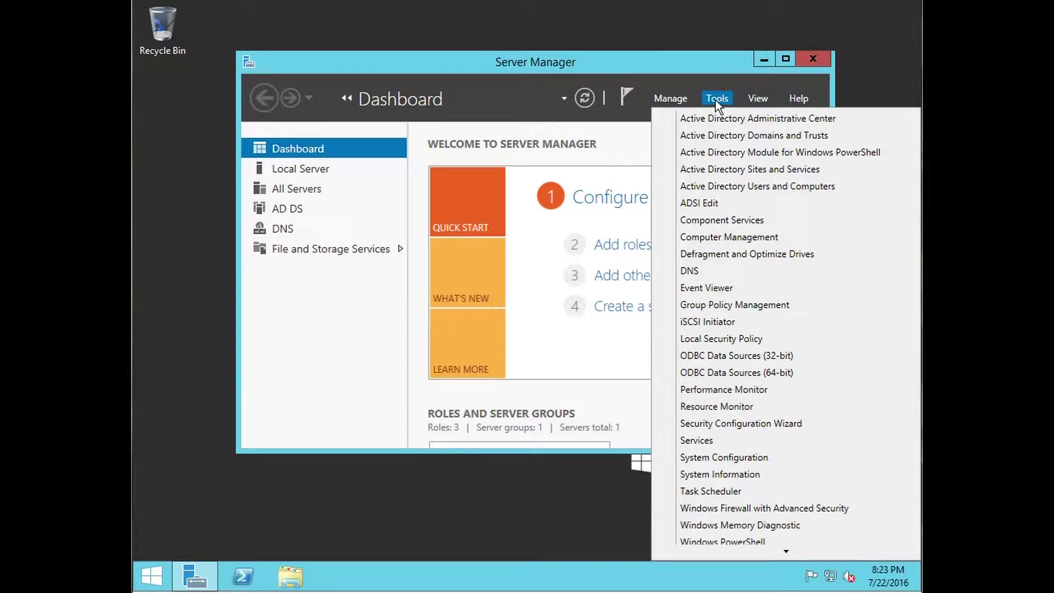
left_click(766, 189)
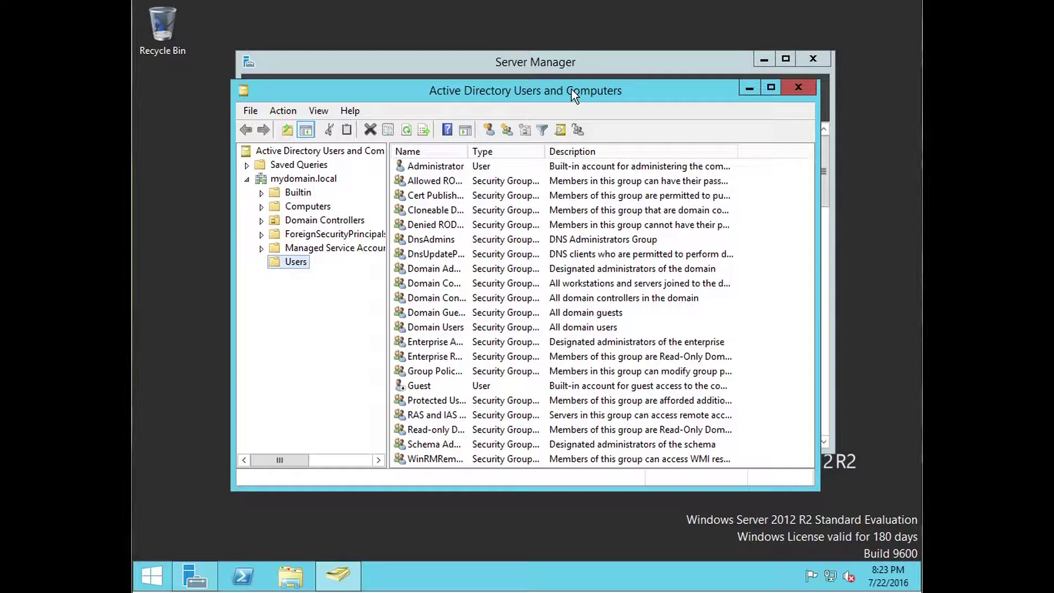
left_click_drag(572, 94, 578, 83)
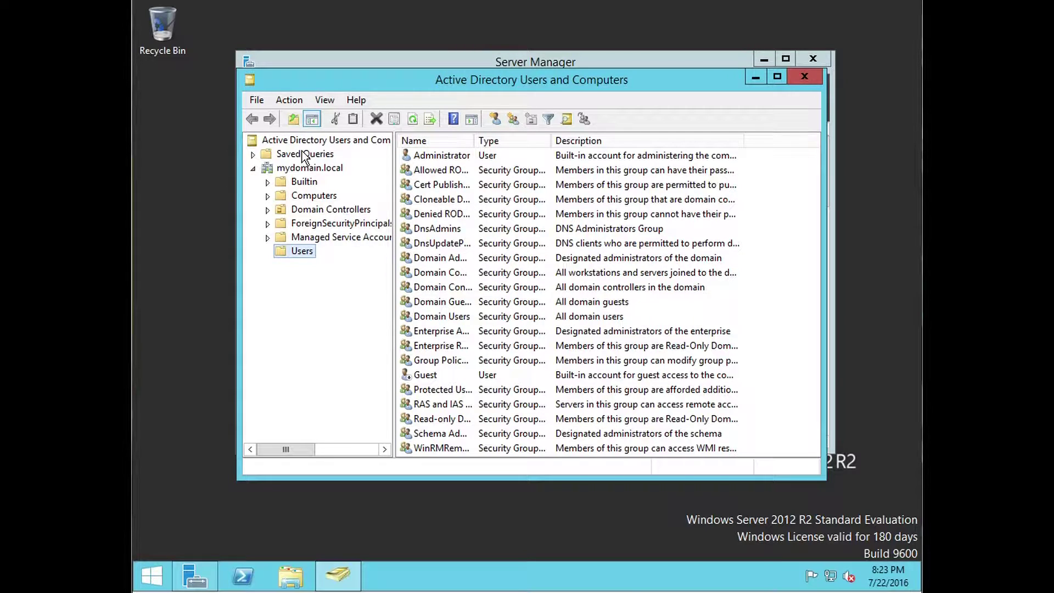
left_click(254, 167)
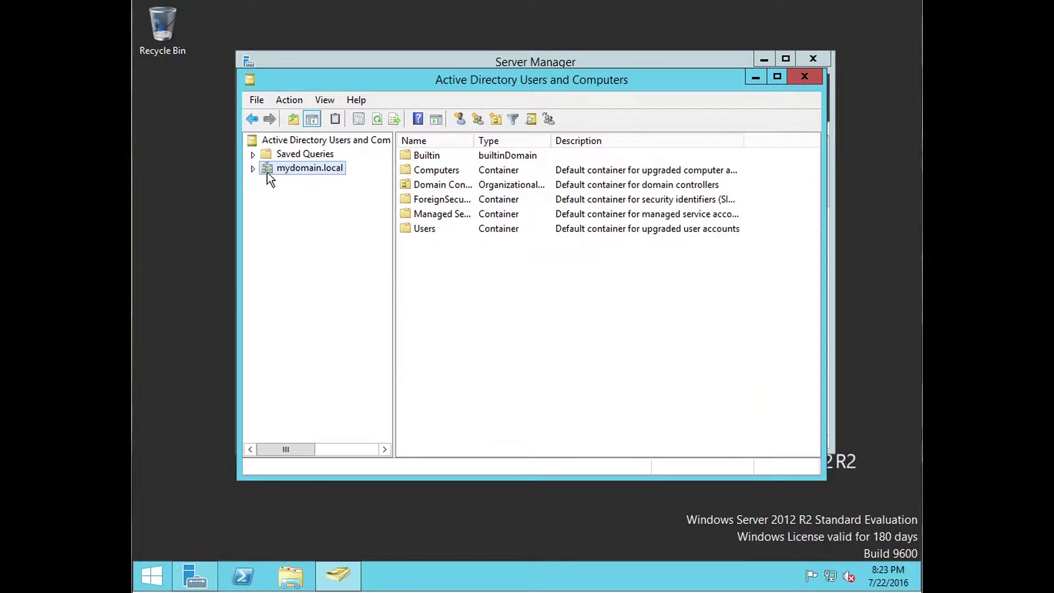
left_click(253, 168)
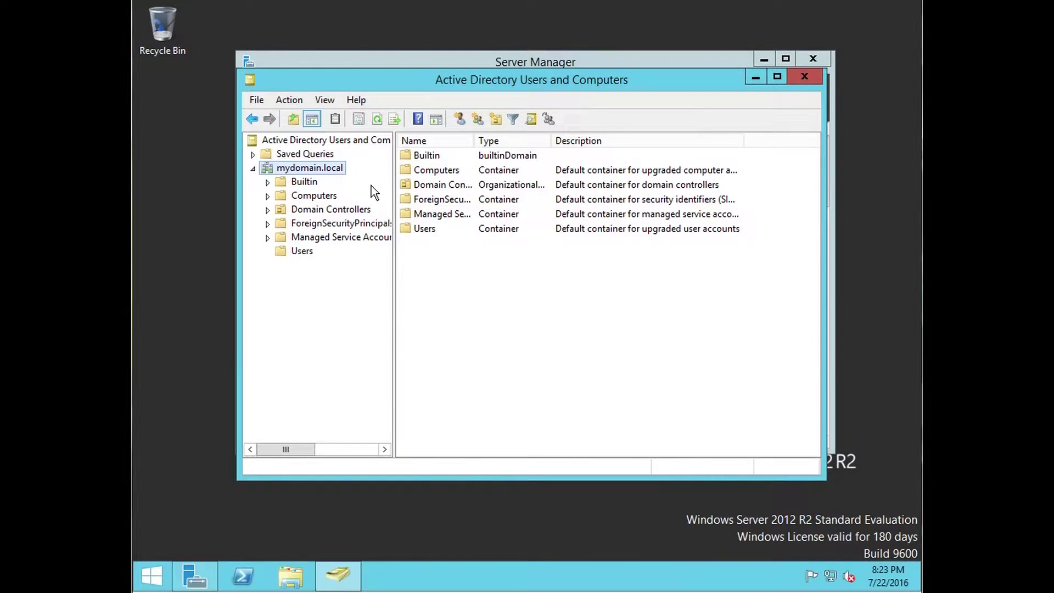
left_click(283, 252)
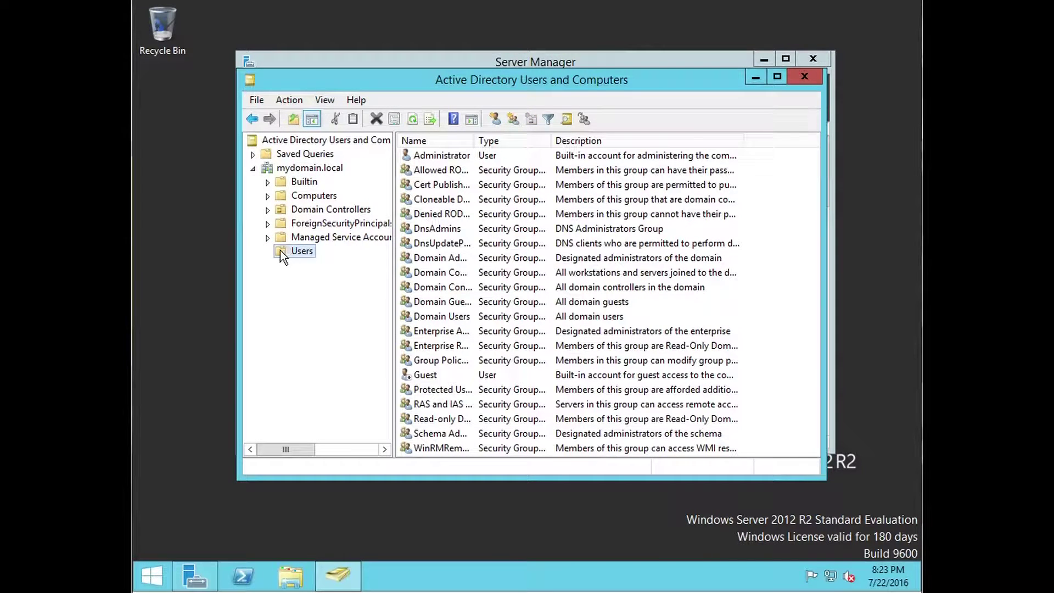
left_click(430, 159)
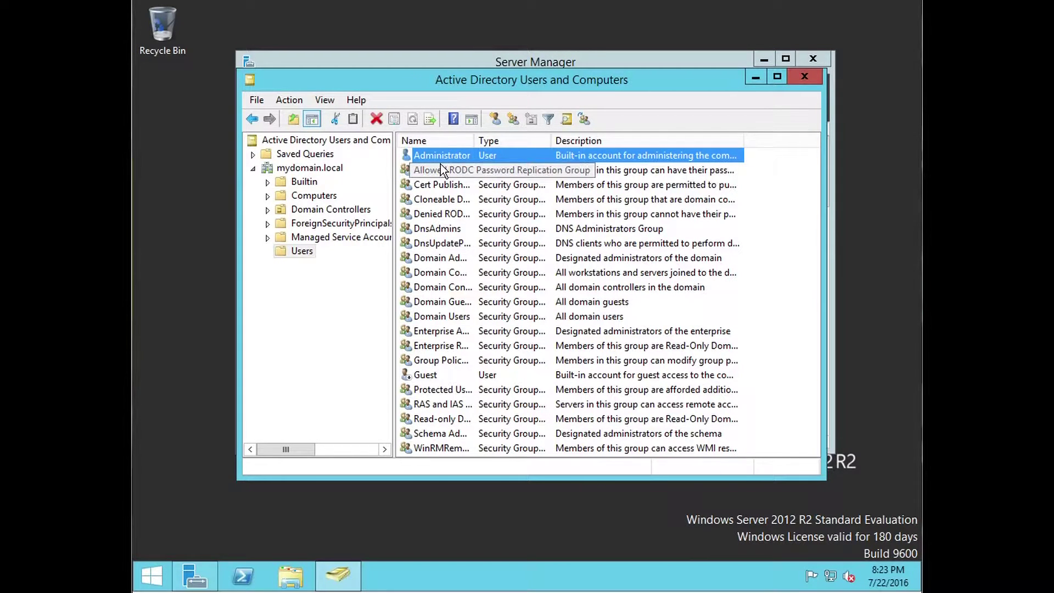
left_click(289, 278)
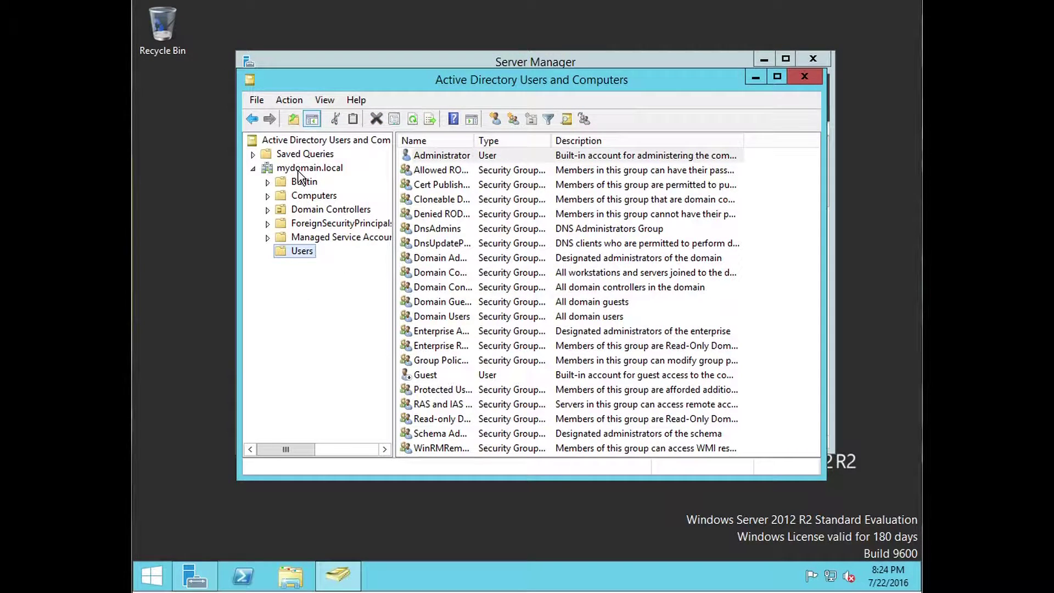
left_click(327, 285)
Step: Create the organizational unit 'mydomain users' under mydomain.local
right_click(309, 167)
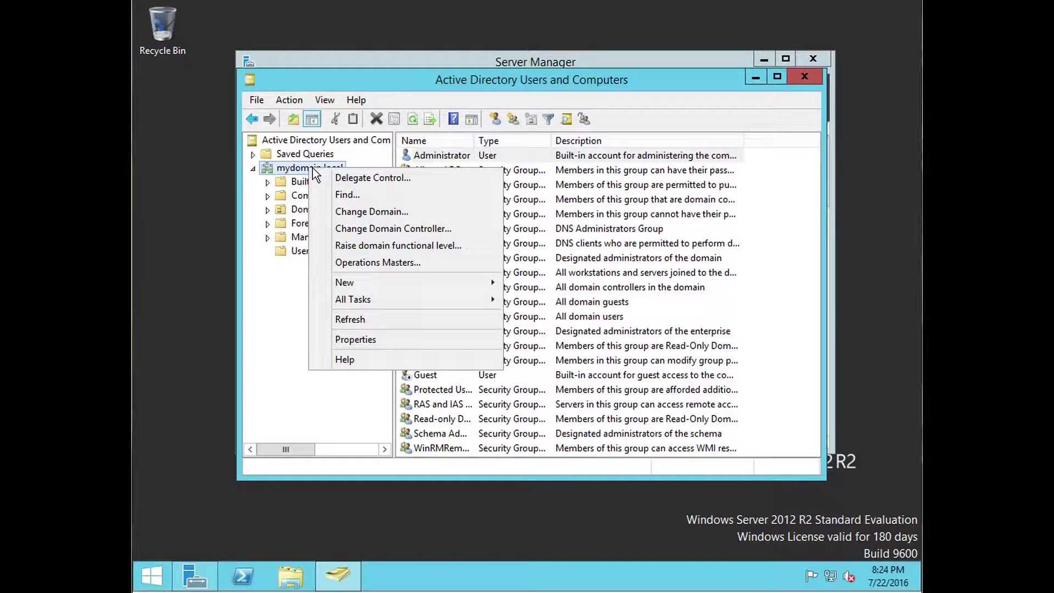
mouse_move(375, 282)
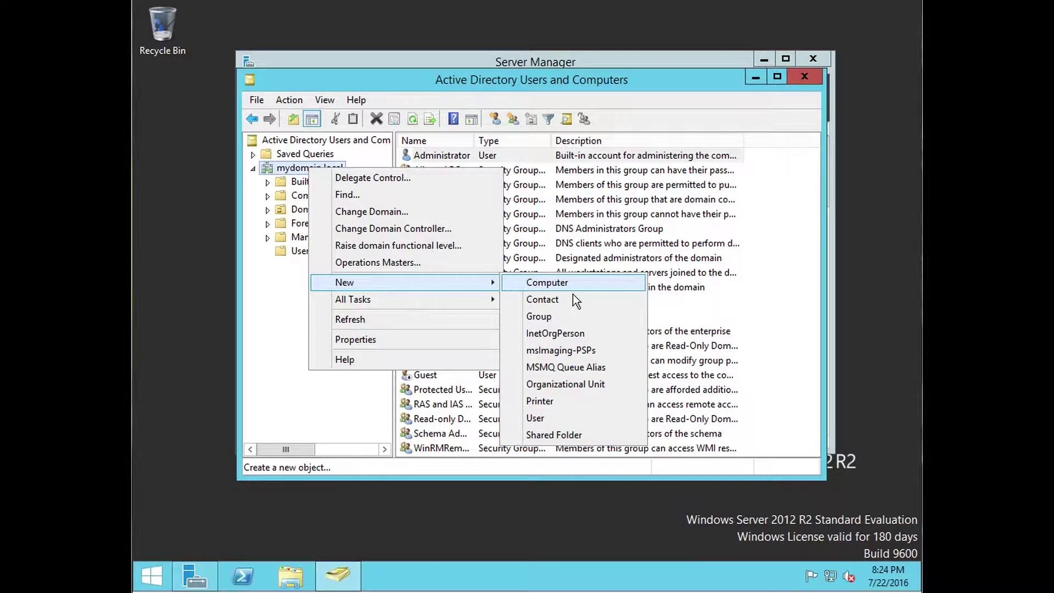
left_click(611, 386)
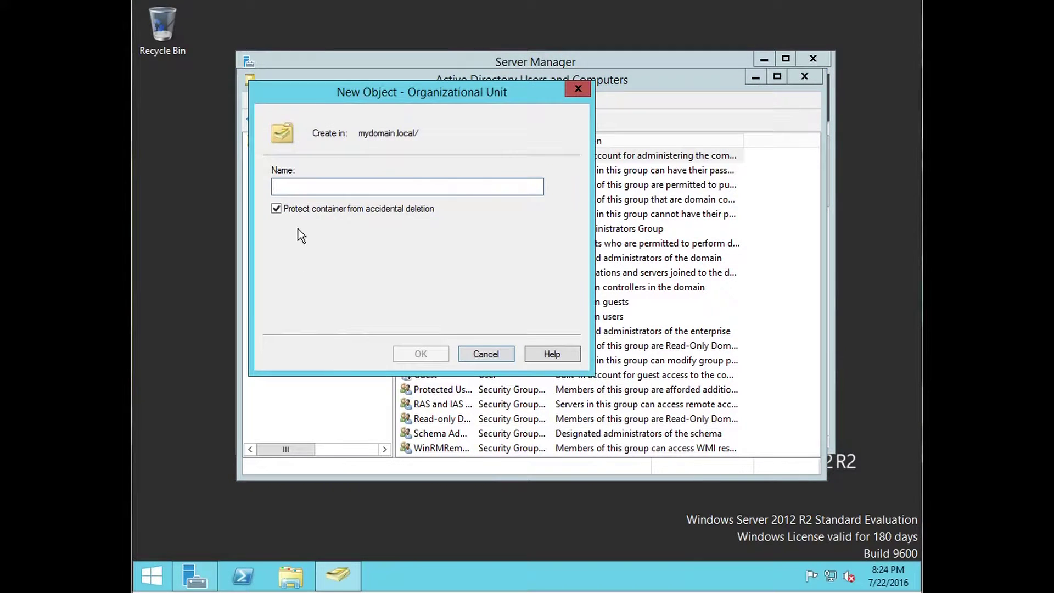
type("my")
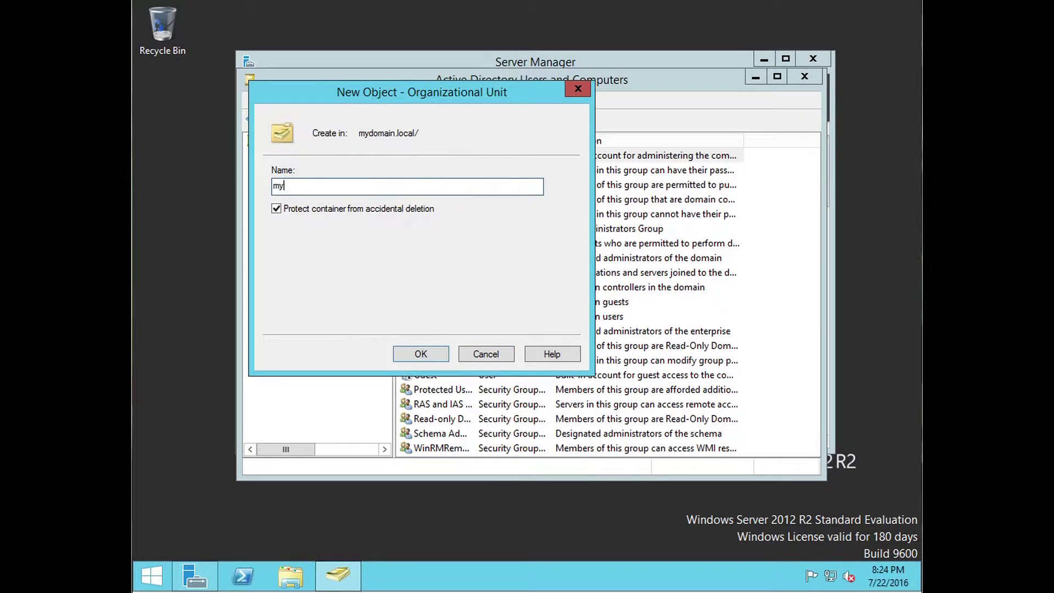
type("domain users")
left_click(420, 354)
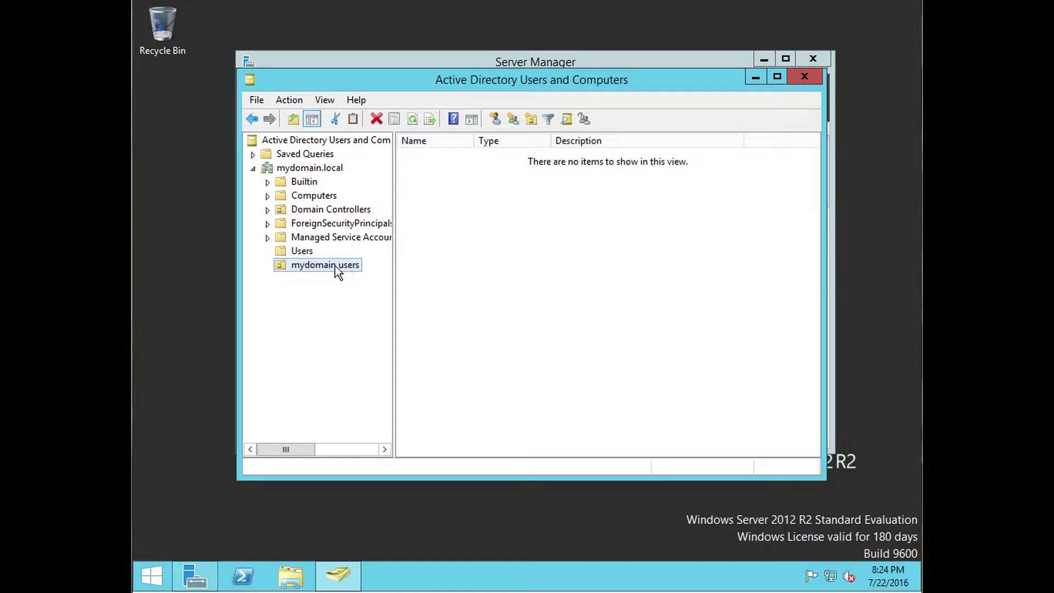
left_click(302, 252)
left_click(309, 266)
left_click(303, 251)
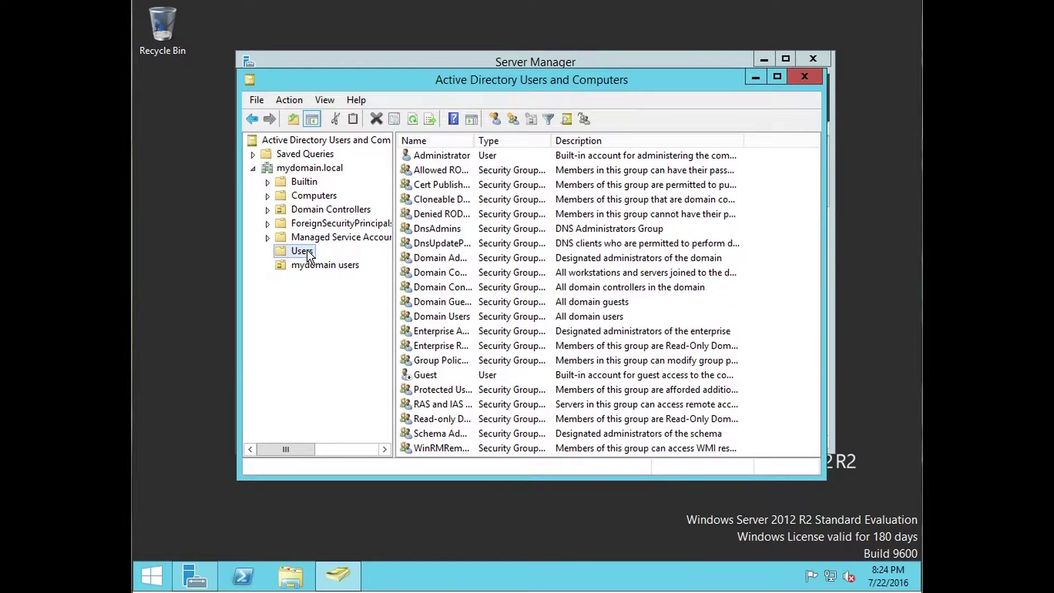
left_click(326, 264)
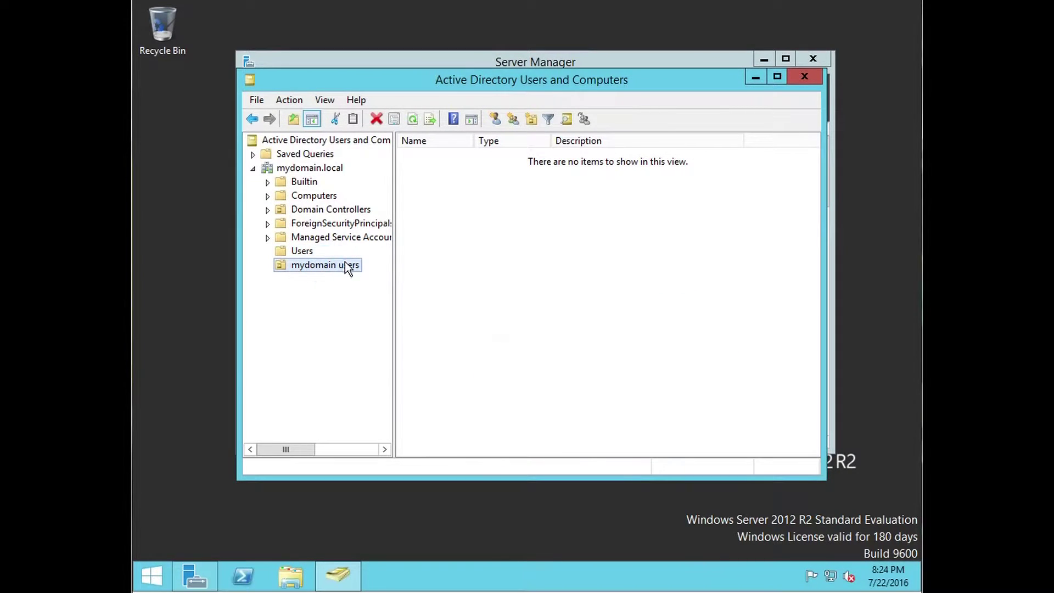
left_click(309, 266)
left_click(290, 283)
Step: Start a new user object in the mydomain users OU
right_click(335, 266)
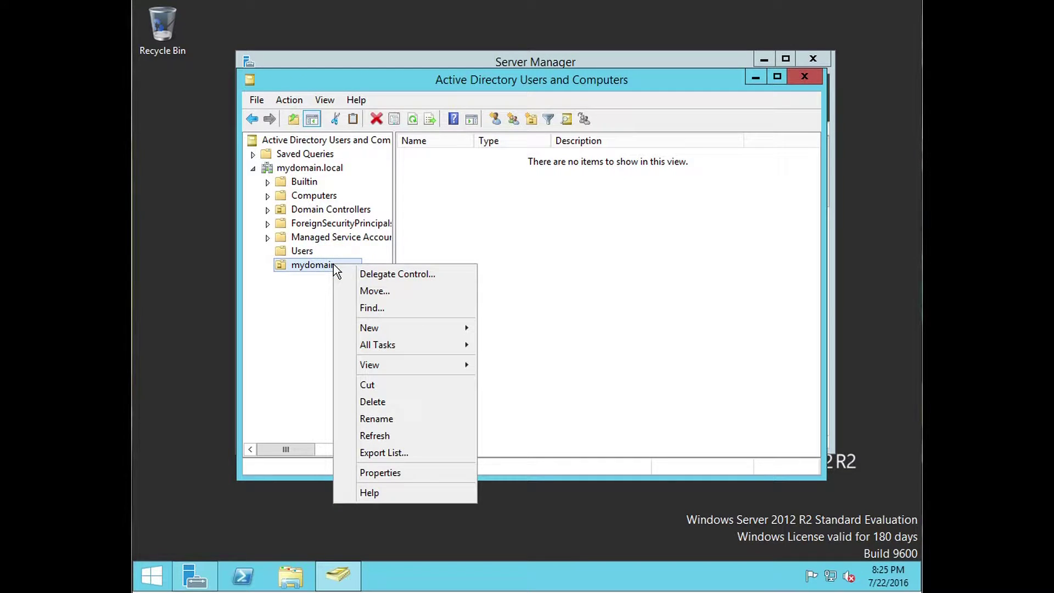
left_click(311, 367)
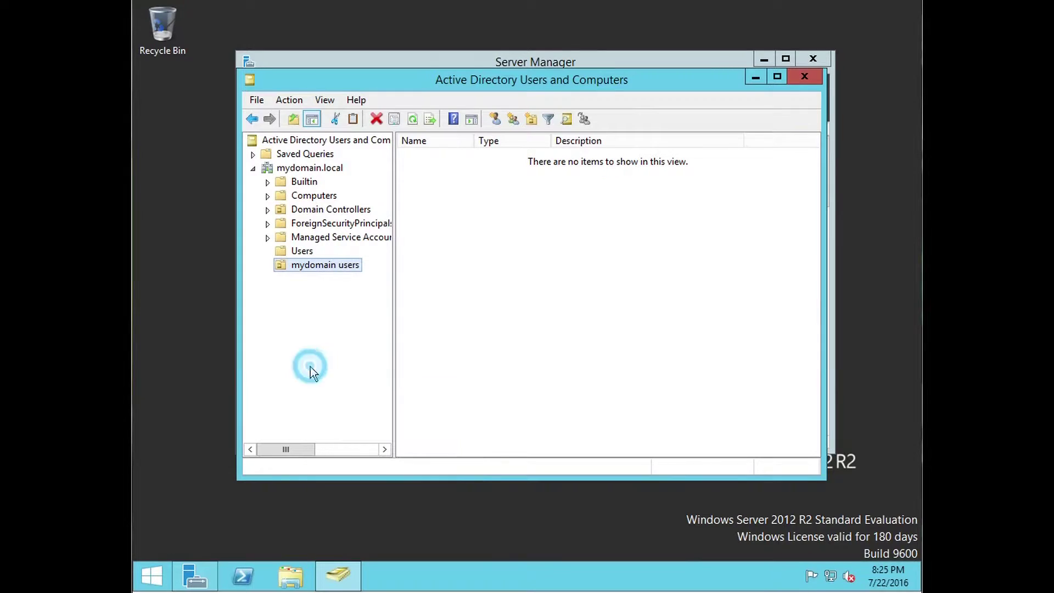
right_click(334, 268)
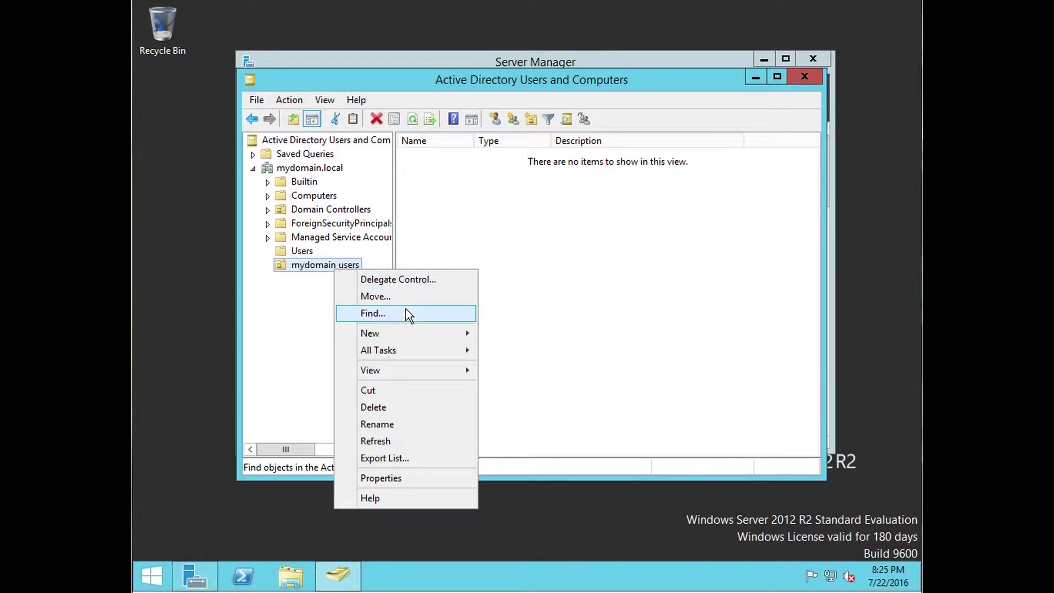
mouse_move(411, 333)
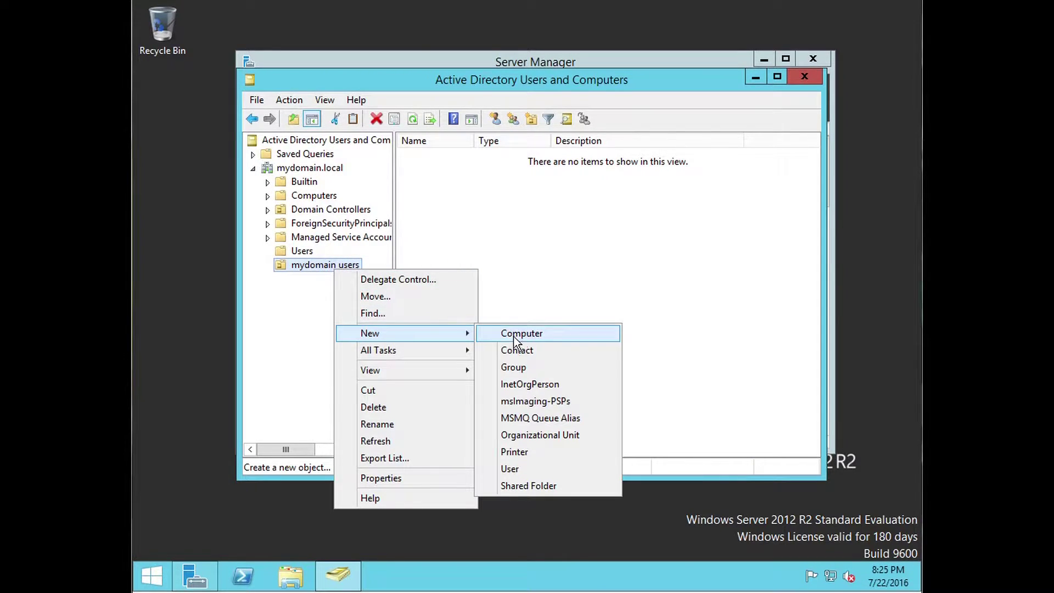
left_click(551, 468)
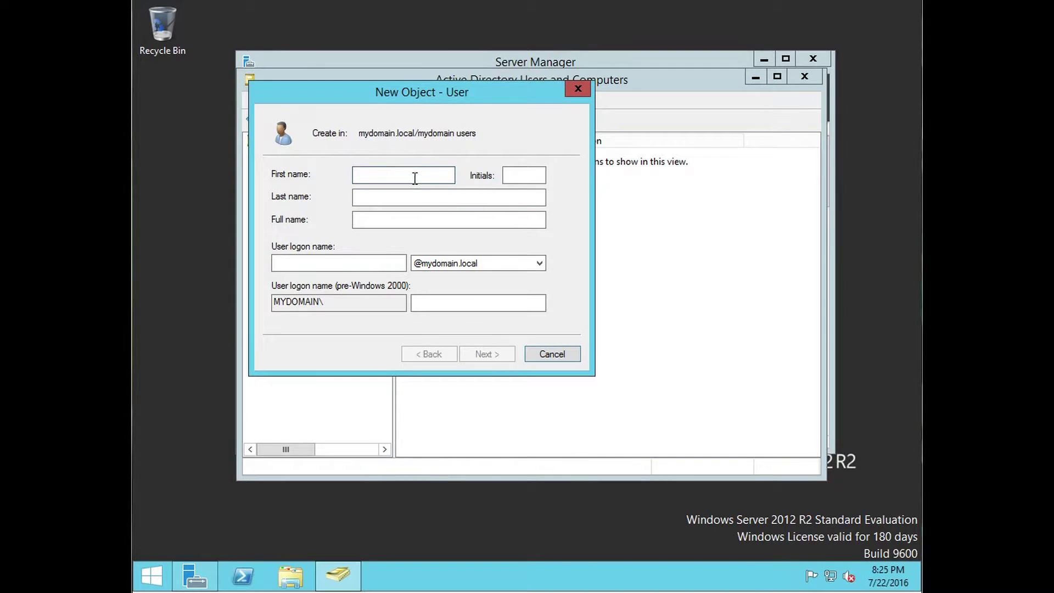
key("Tab")
key("Tab")
key("Tab")
key("Tab")
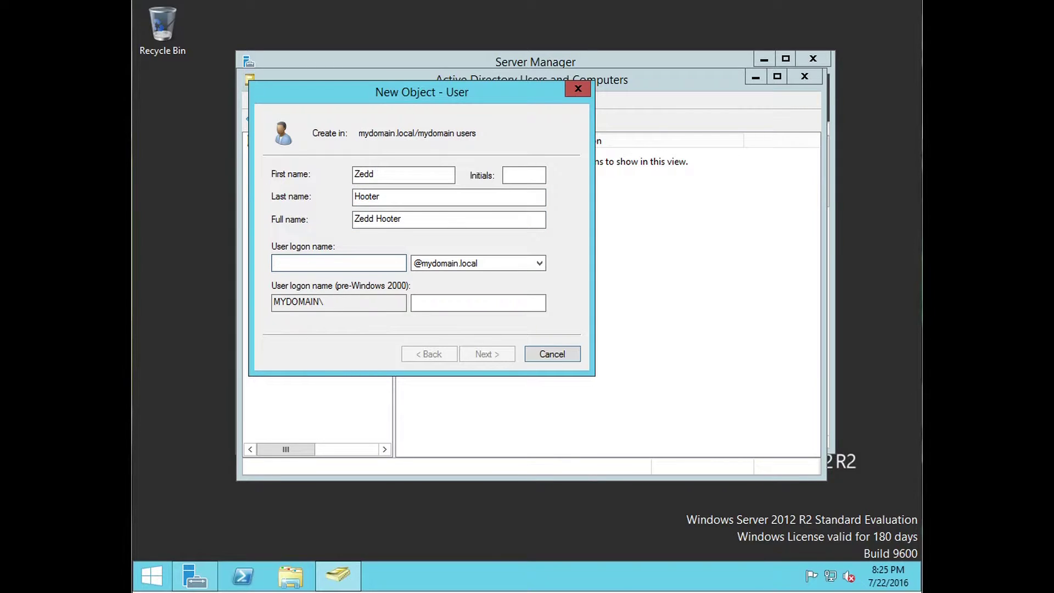
key("Tab")
key("Tab")
key("Tab")
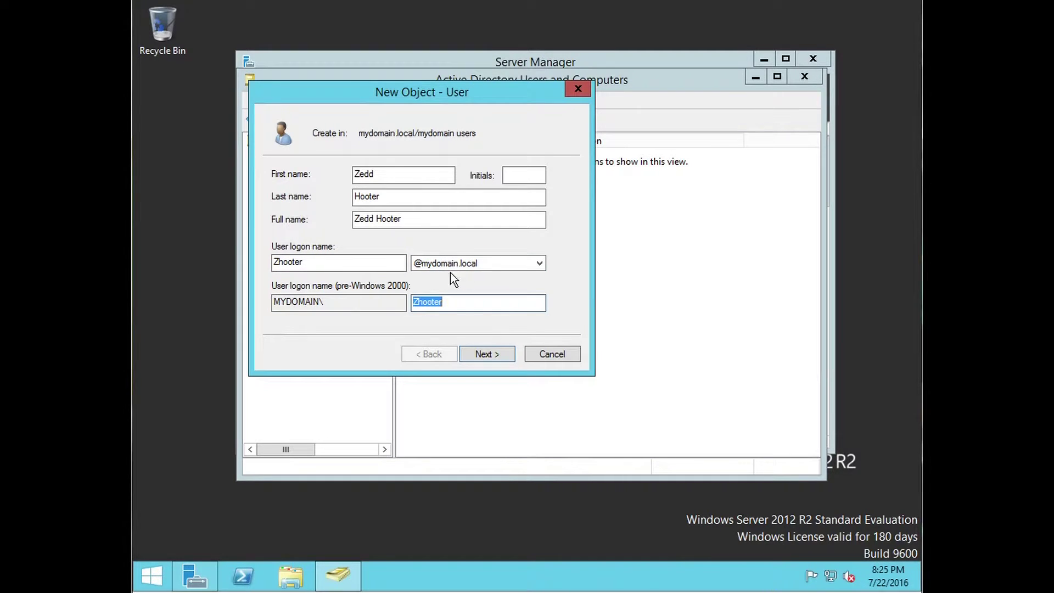
left_click(508, 263)
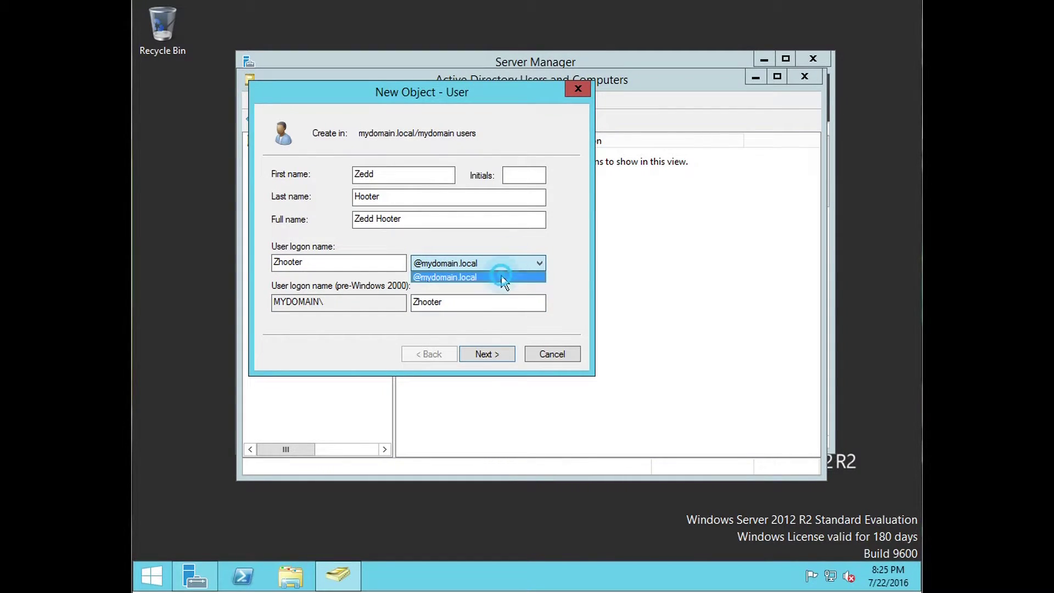
left_click(502, 278)
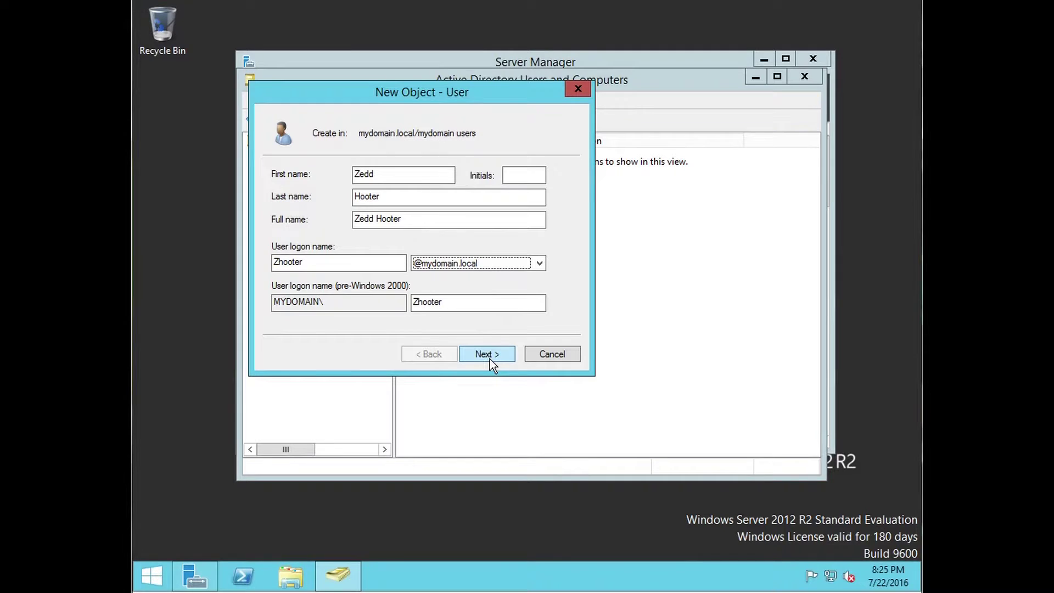
Step: Enter a password, clear change-at-next-logon and set the password to never expire
left_click(487, 354)
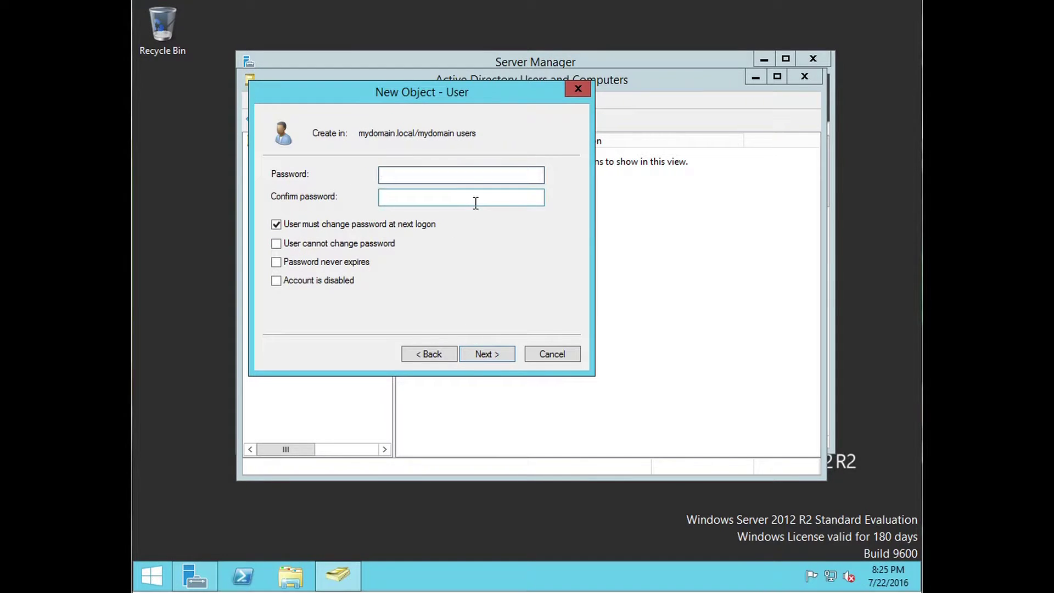
type("P@ssw0rd1")
key("Tab")
type("P@ssw0rd1")
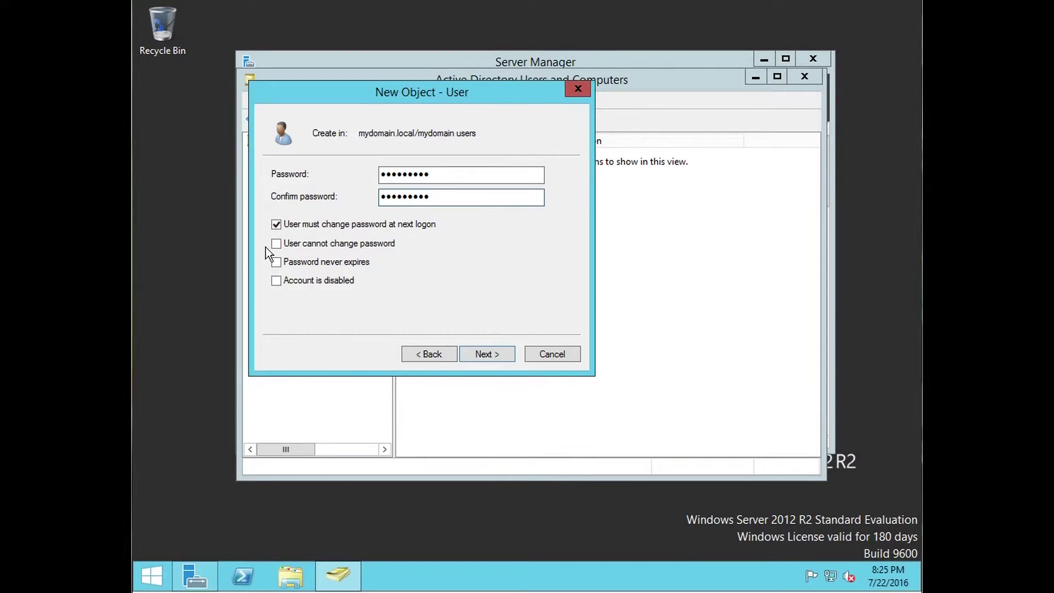
left_click(275, 224)
left_click(278, 261)
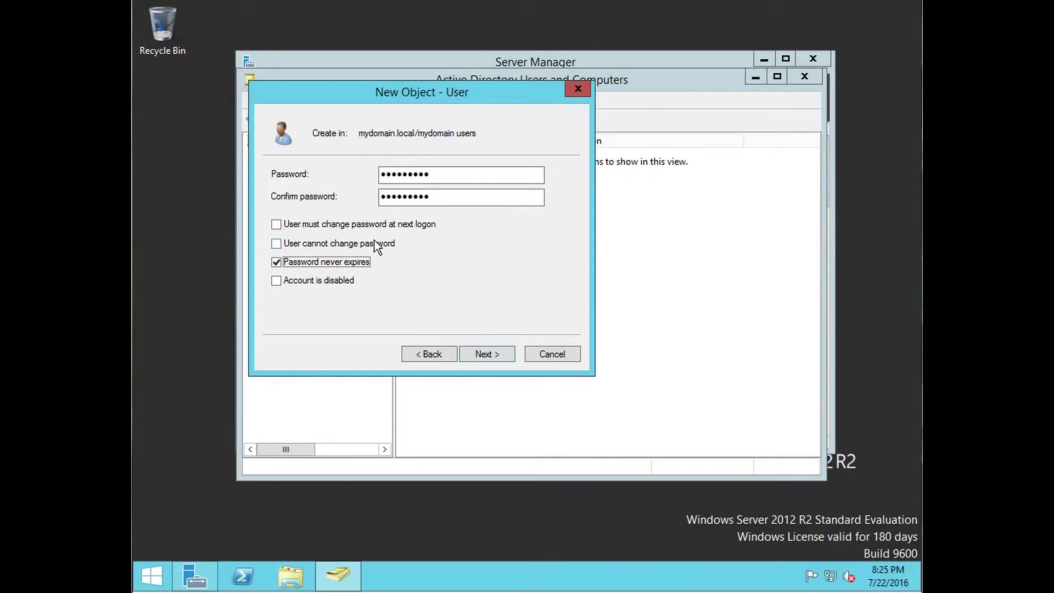
left_click(478, 354)
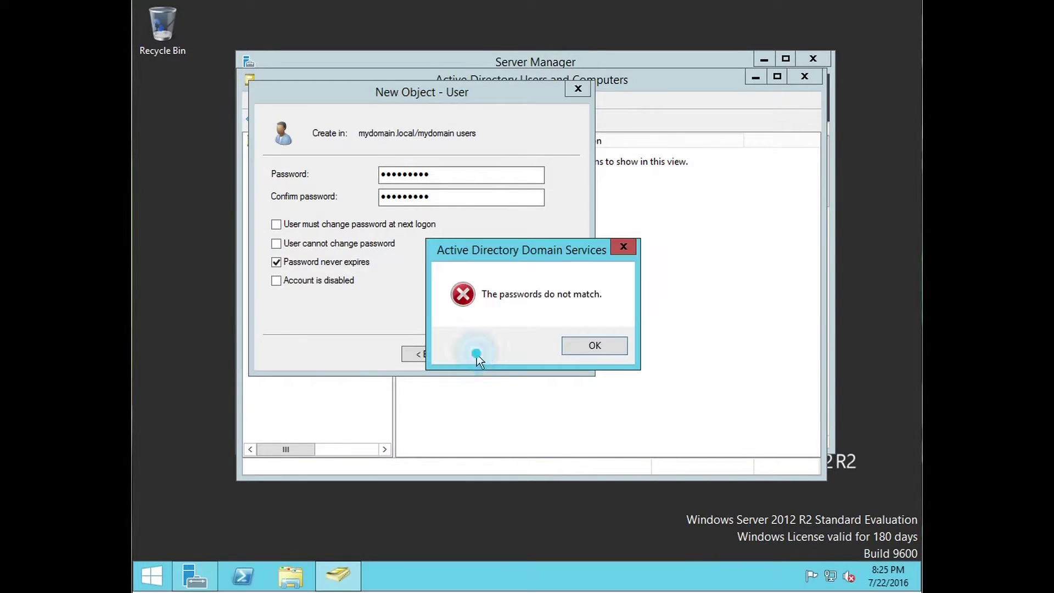
Step: Re-enter matching passwords after the mismatch errors and finish creating the user
left_click(585, 351)
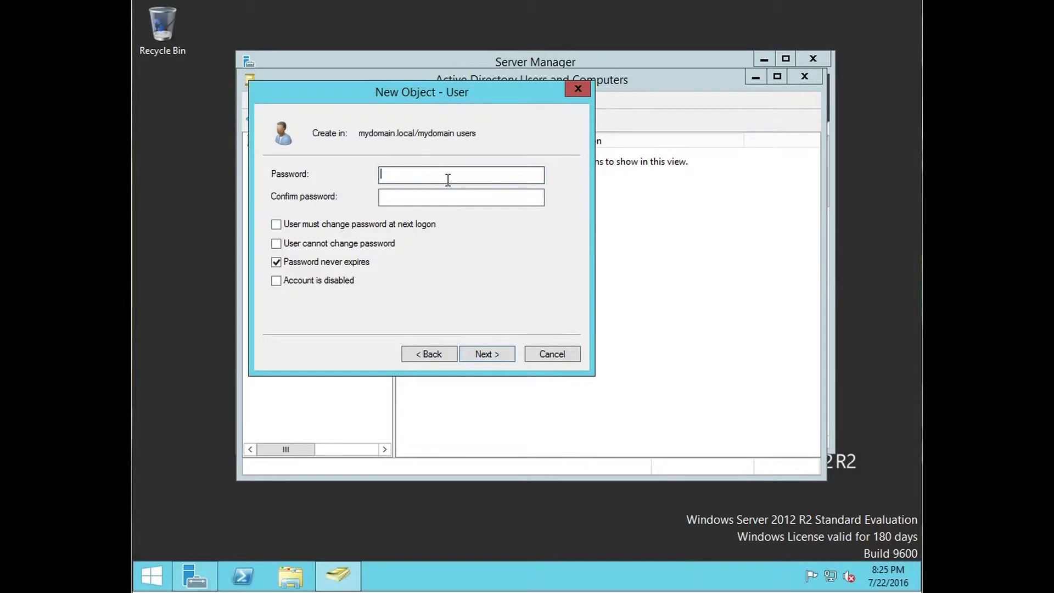
type("*********")
key("Tab")
type("*********")
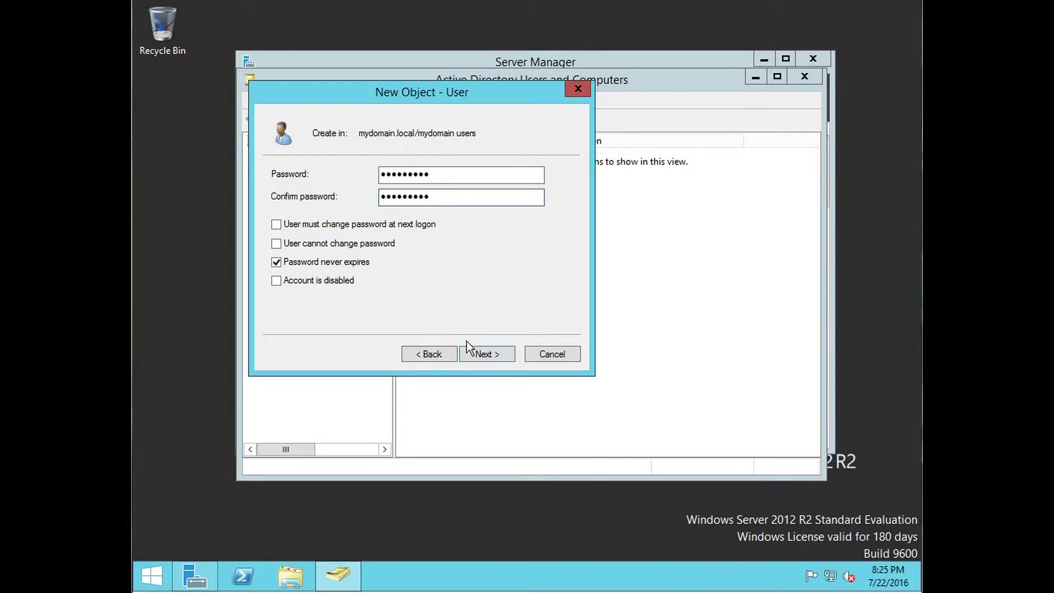
left_click(475, 354)
left_click(579, 346)
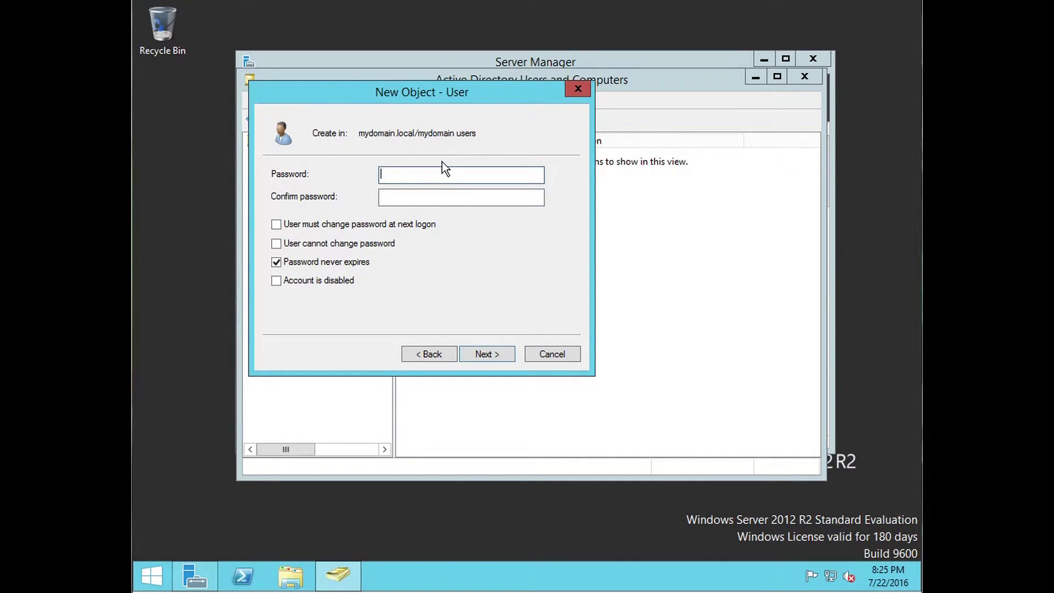
type("*********")
key("Tab")
type("•••••••")
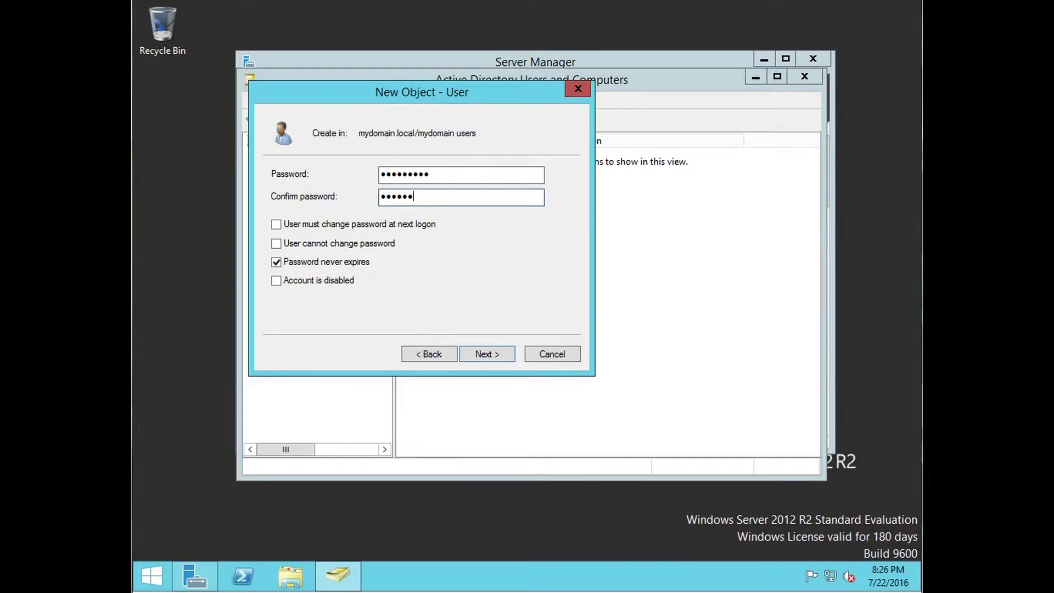
left_click(483, 354)
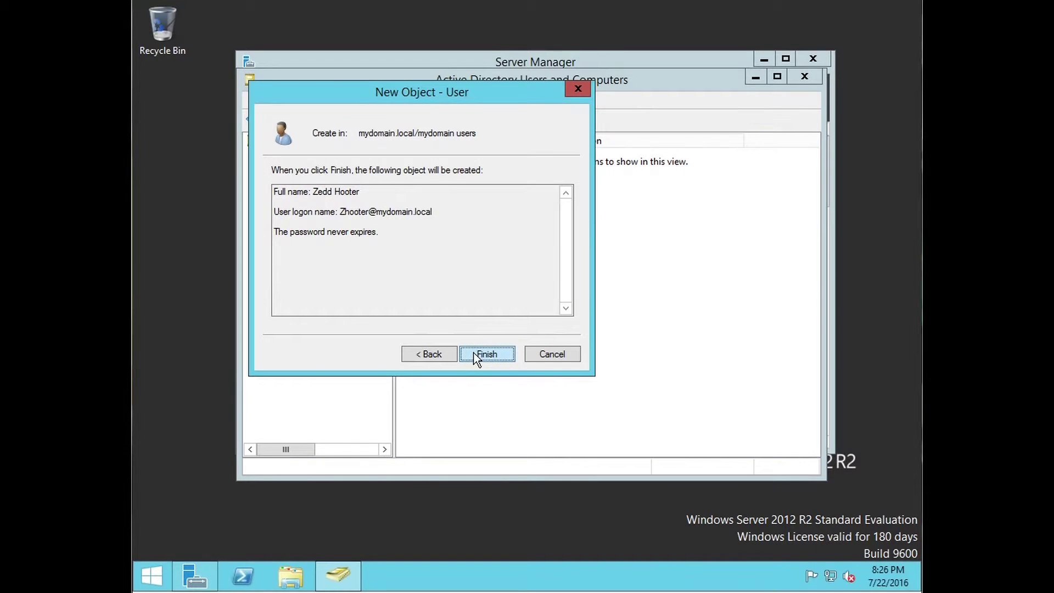
left_click(476, 353)
Step: Select the new user, cancel Add to a group, and reopen the user's actions menu
left_click(492, 184)
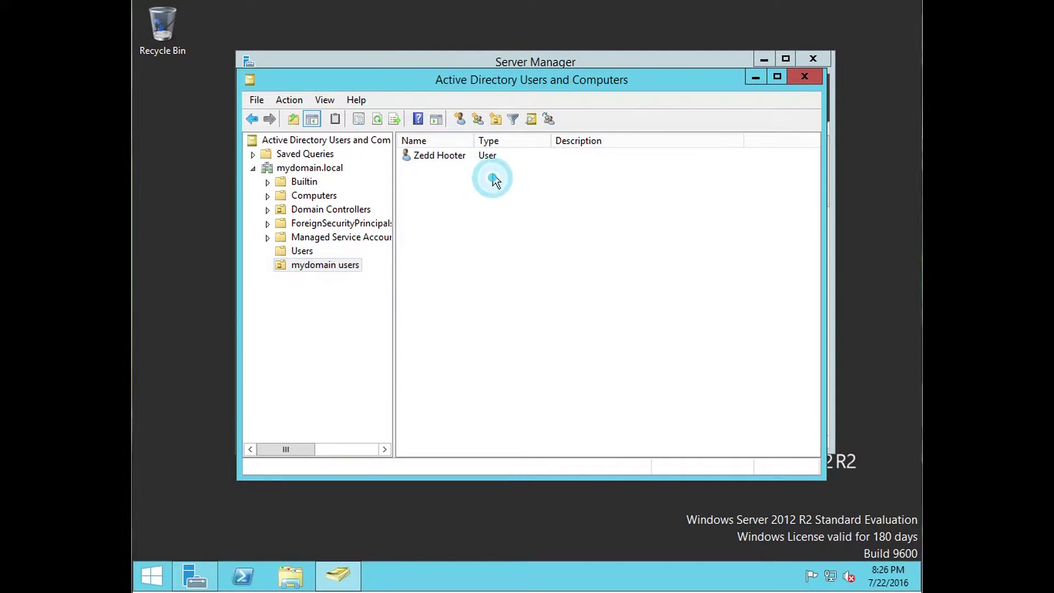
left_click(443, 156)
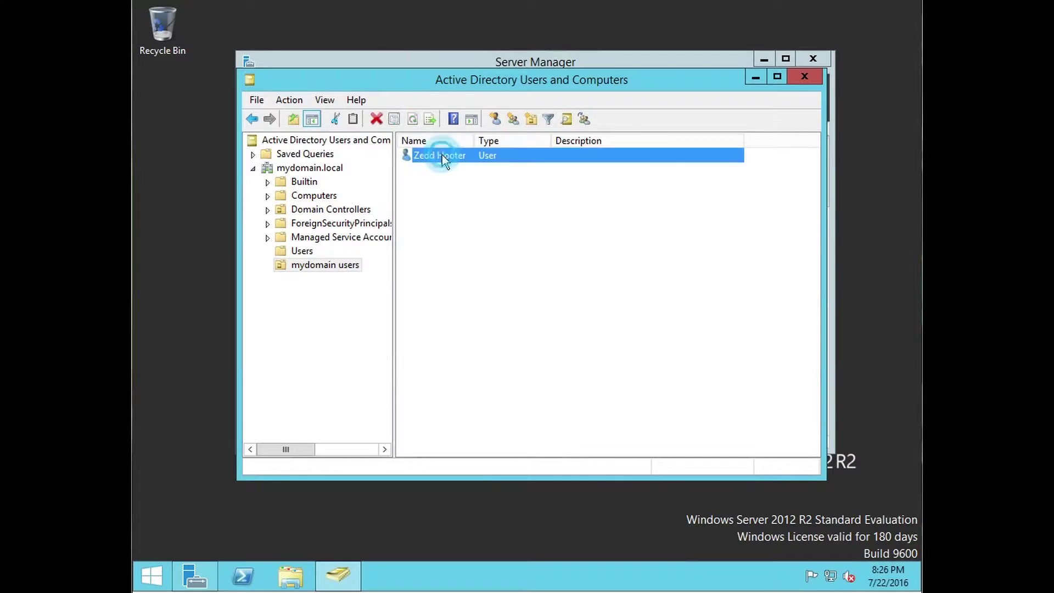
right_click(435, 156)
left_click(419, 207)
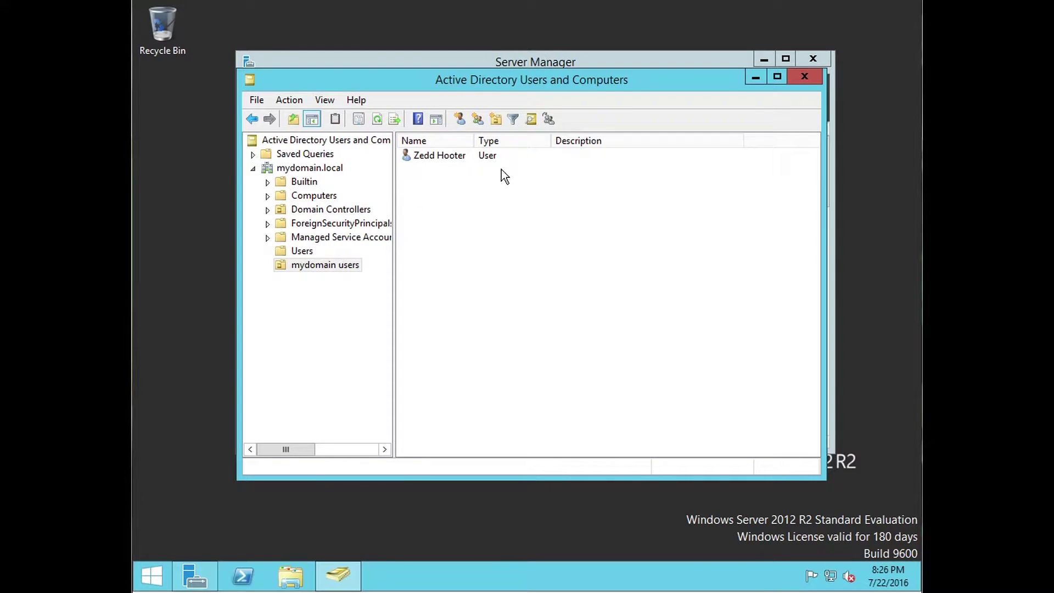
right_click(437, 155)
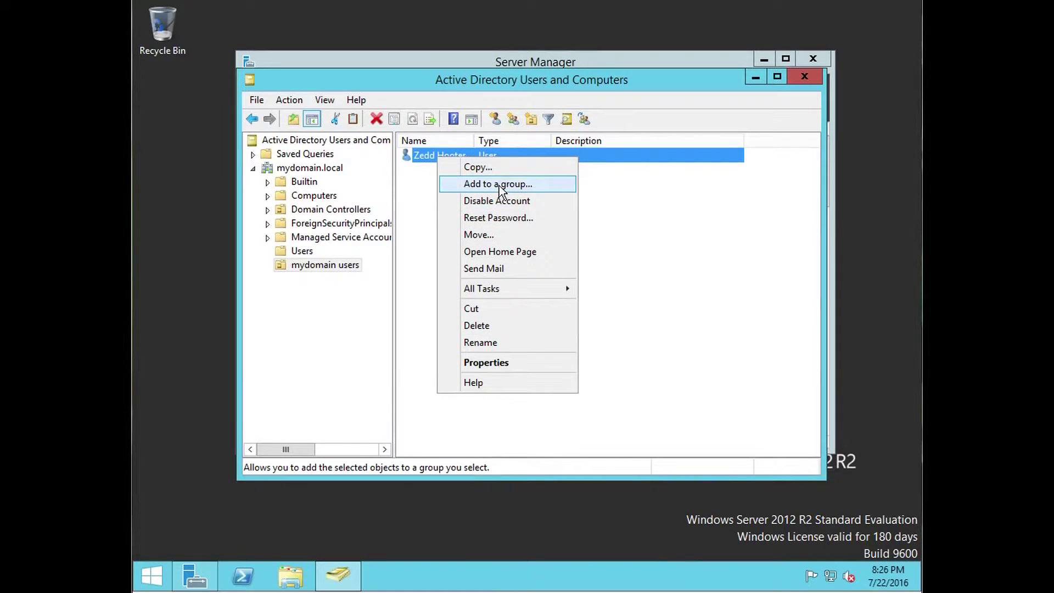
left_click(499, 186)
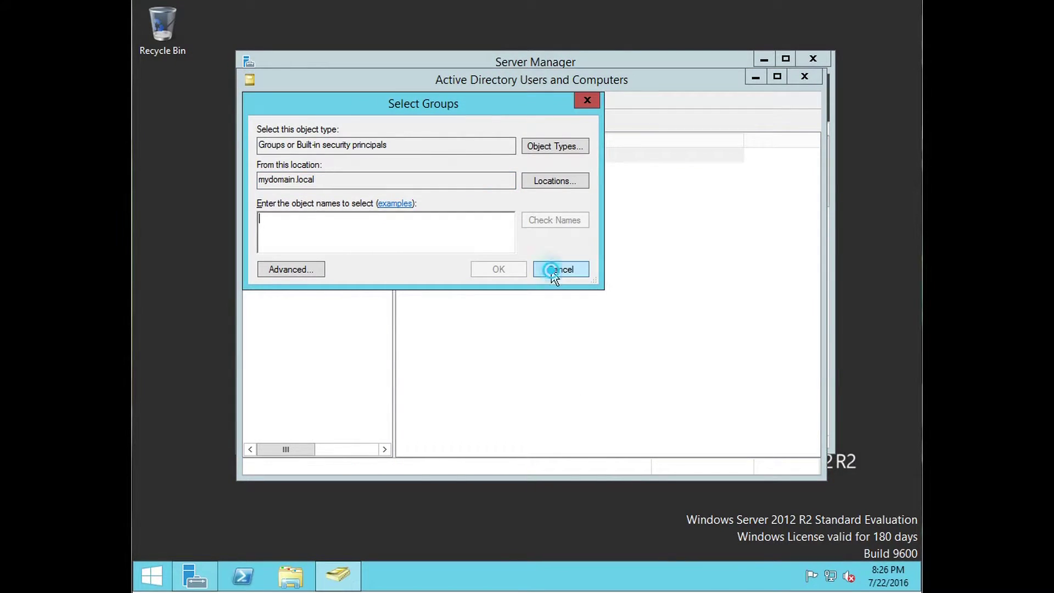
left_click(553, 272)
right_click(474, 154)
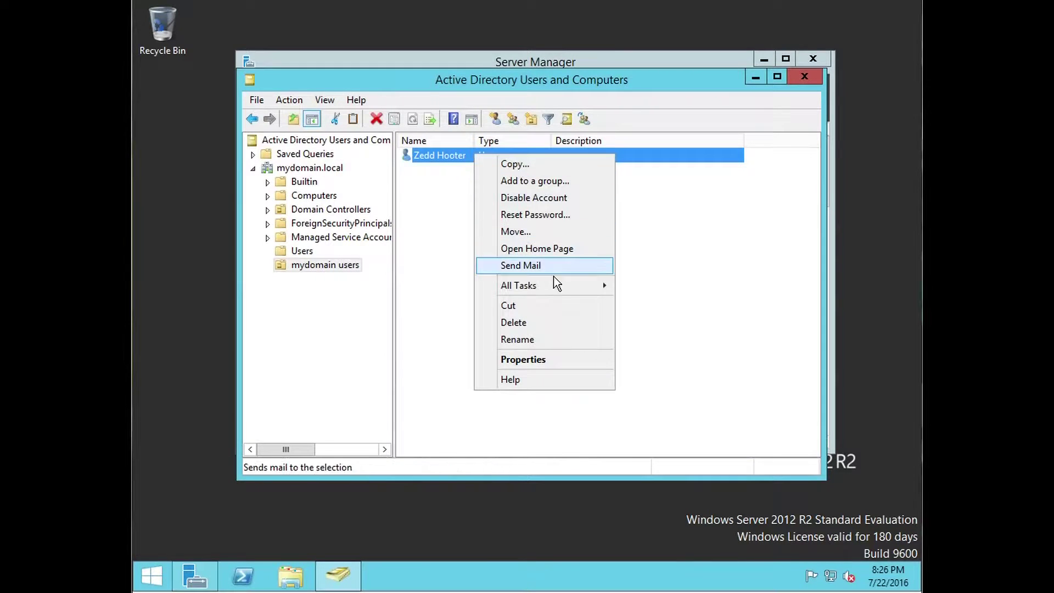
Step: In the user's General properties, set office IT Administration, a telephone number and an e-mail address
left_click(540, 358)
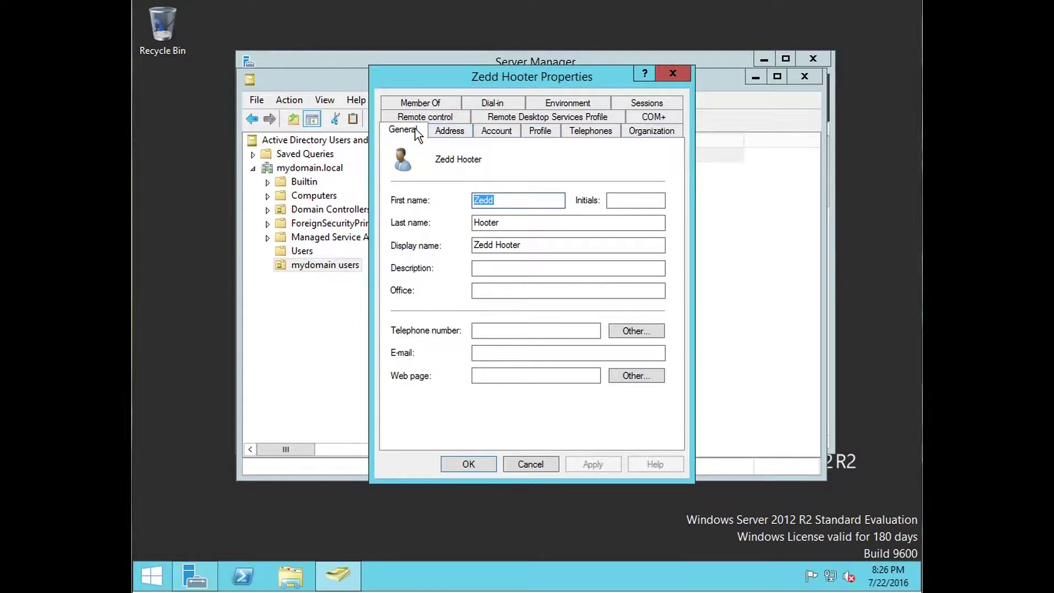
left_click(501, 291)
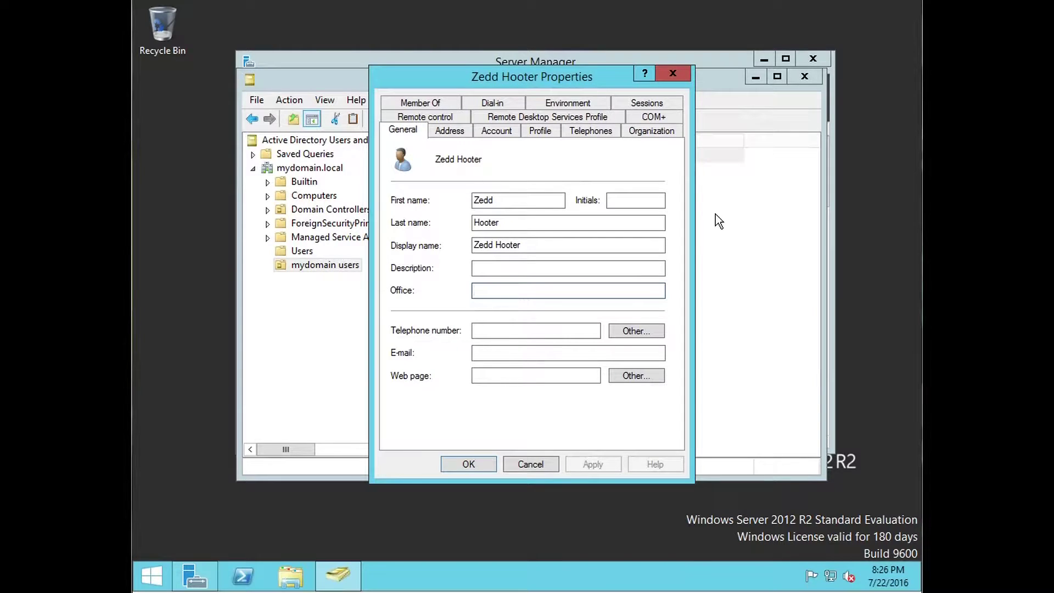
type("IT Admini")
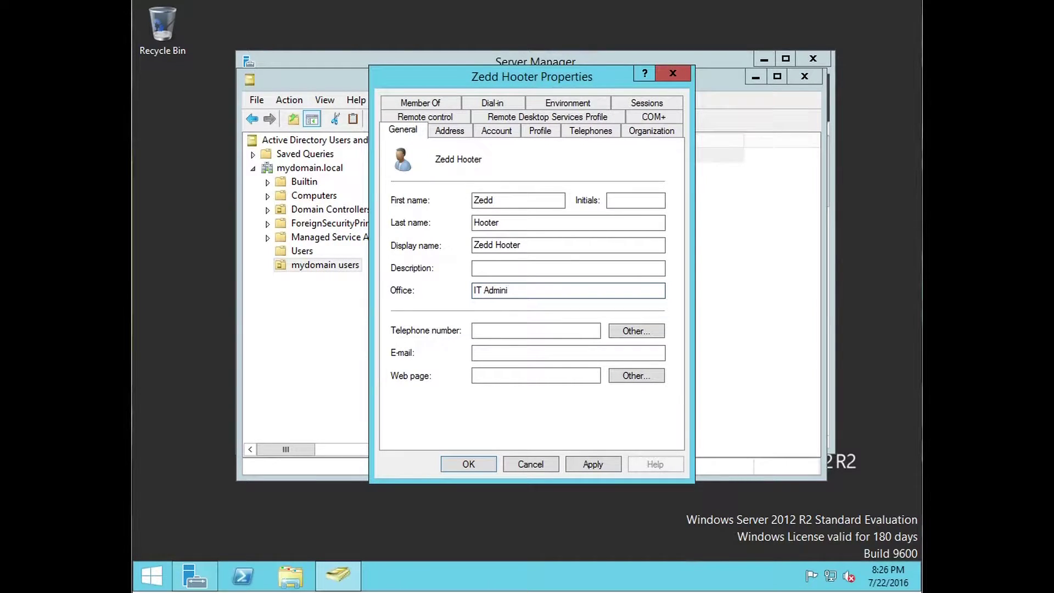
type("istration")
key("Tab")
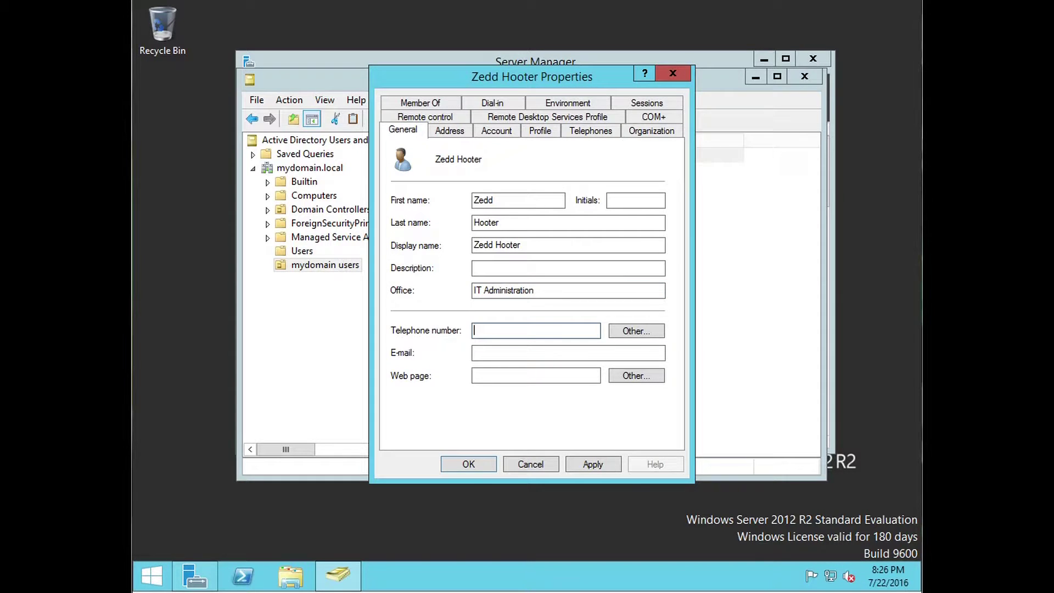
type("208-555-5555")
key("Tab")
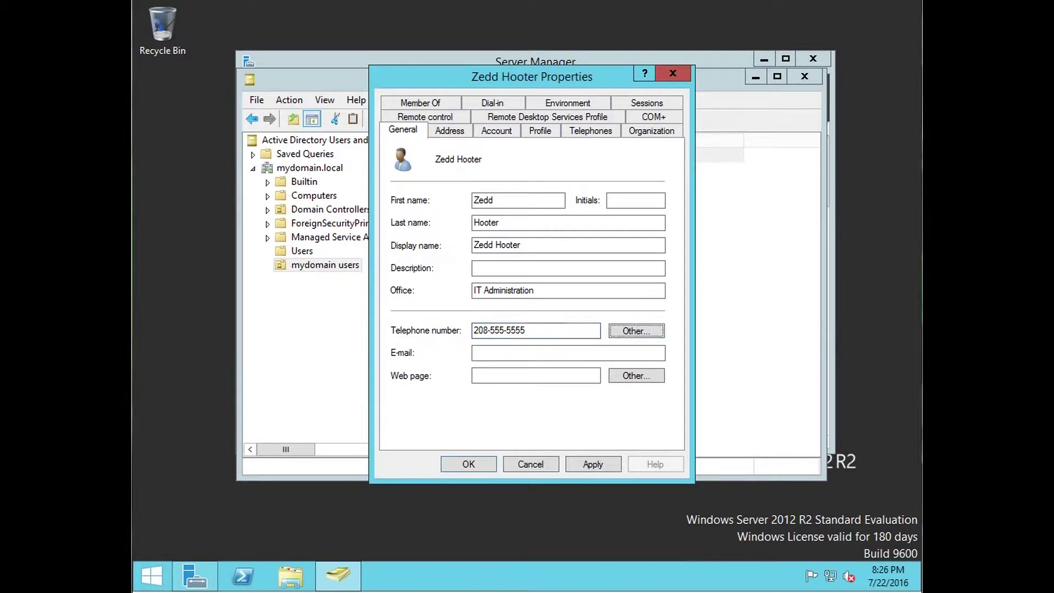
key("Tab")
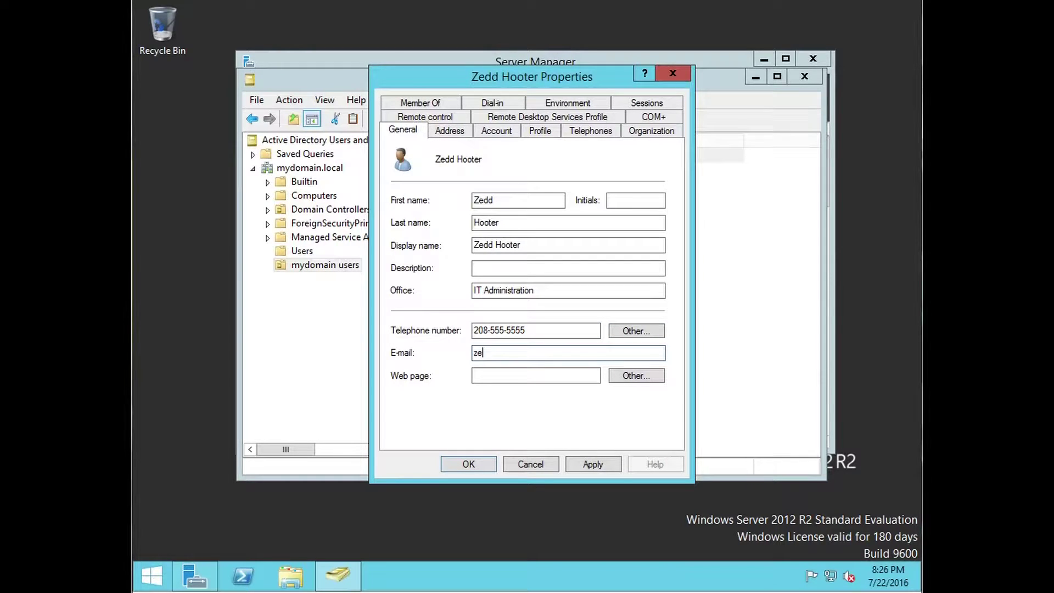
key("Tab")
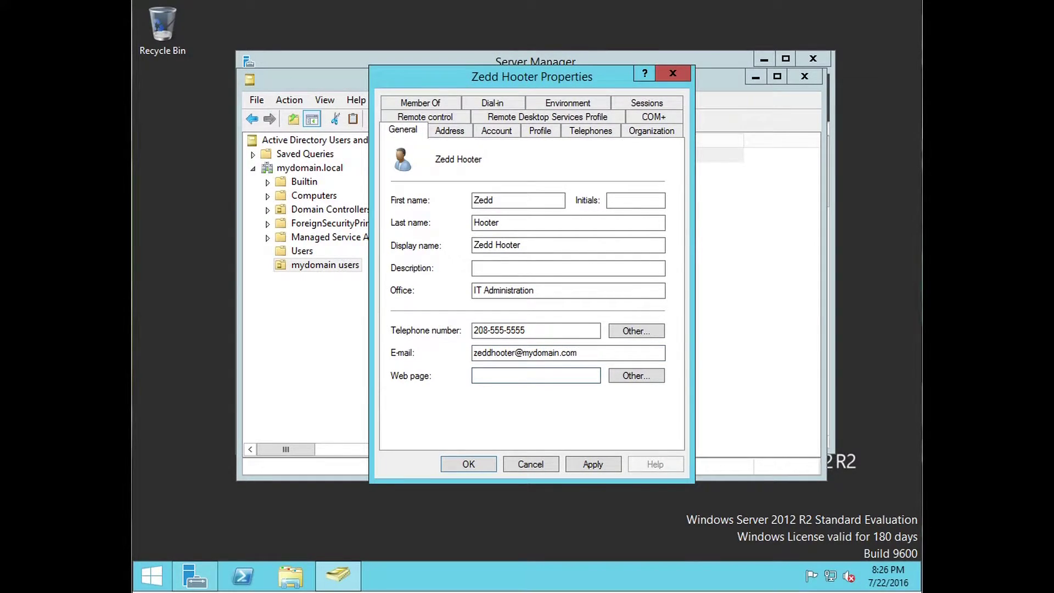
type("mydomain.com")
Step: Set the user's address to city Paris, state/province France and country Eritrea
left_click(455, 132)
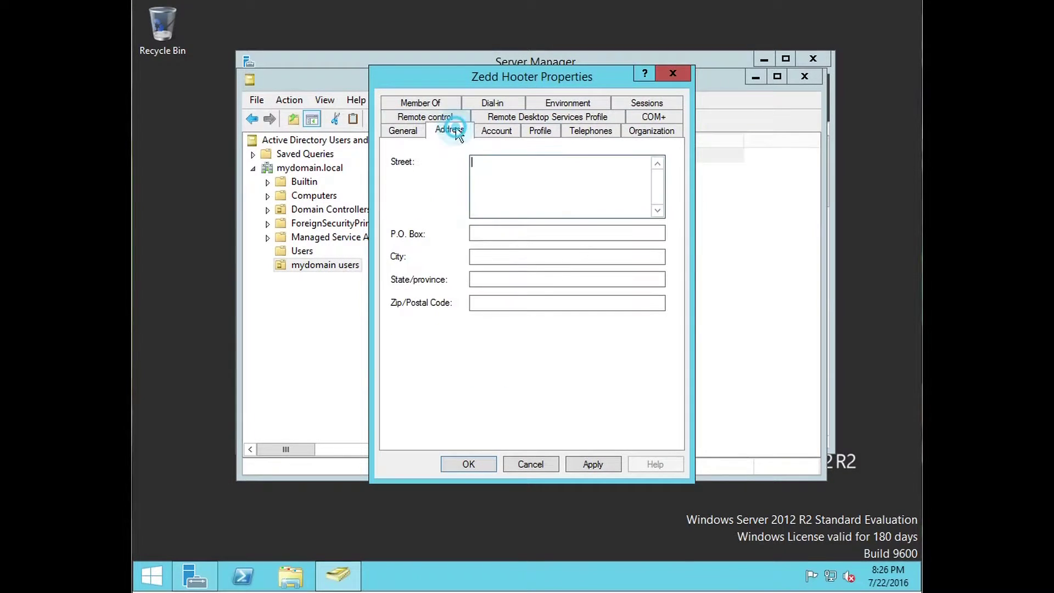
left_click(538, 255)
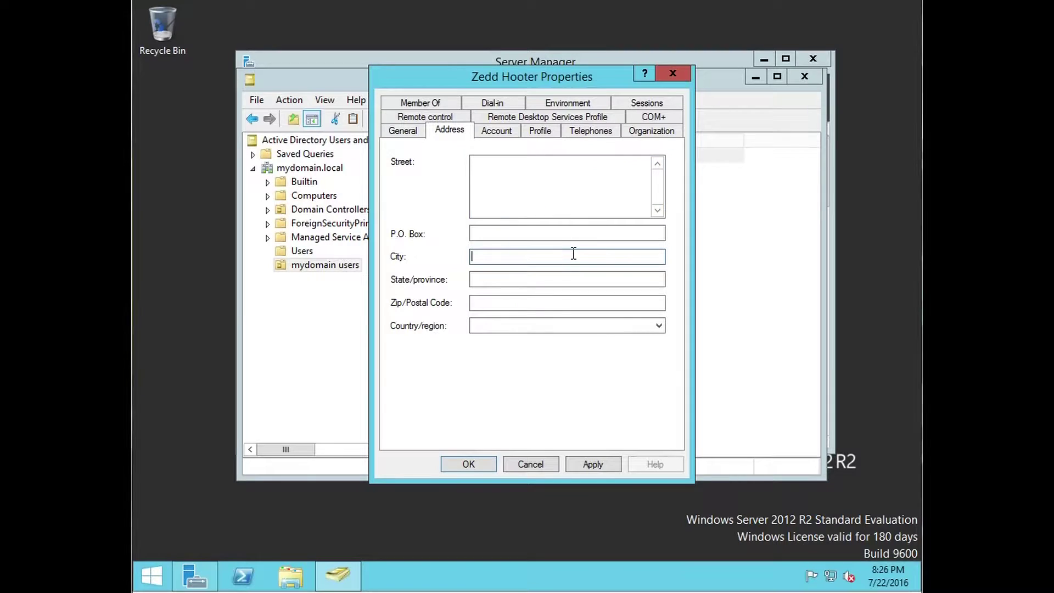
type("Paris")
key("Tab")
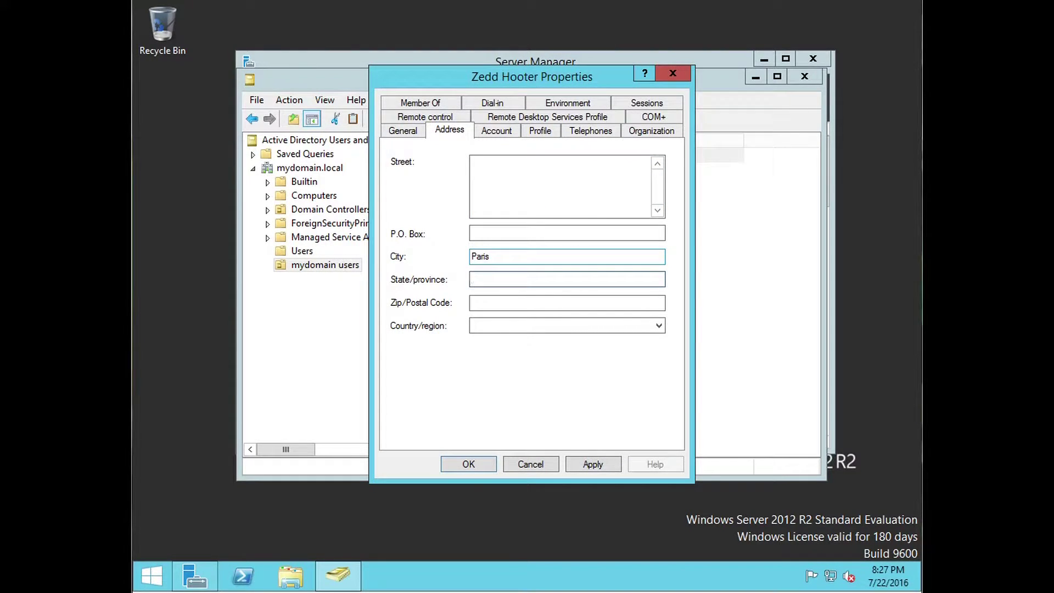
type("Frnc")
key("BackSpace")
key("BackSpace")
type("ance")
key("Tab")
key("Tab")
type("er")
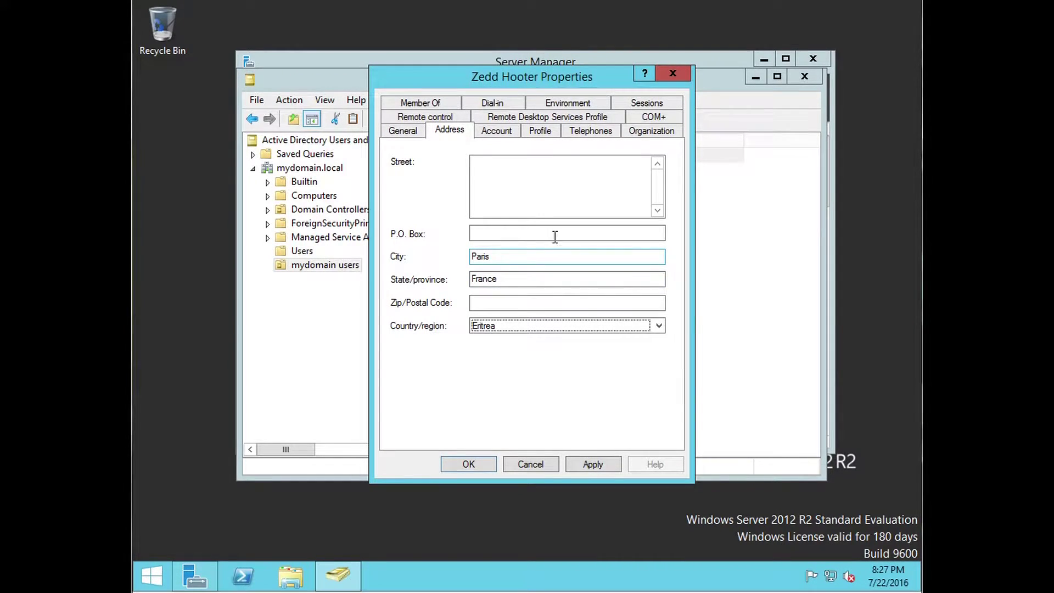
left_click(593, 326)
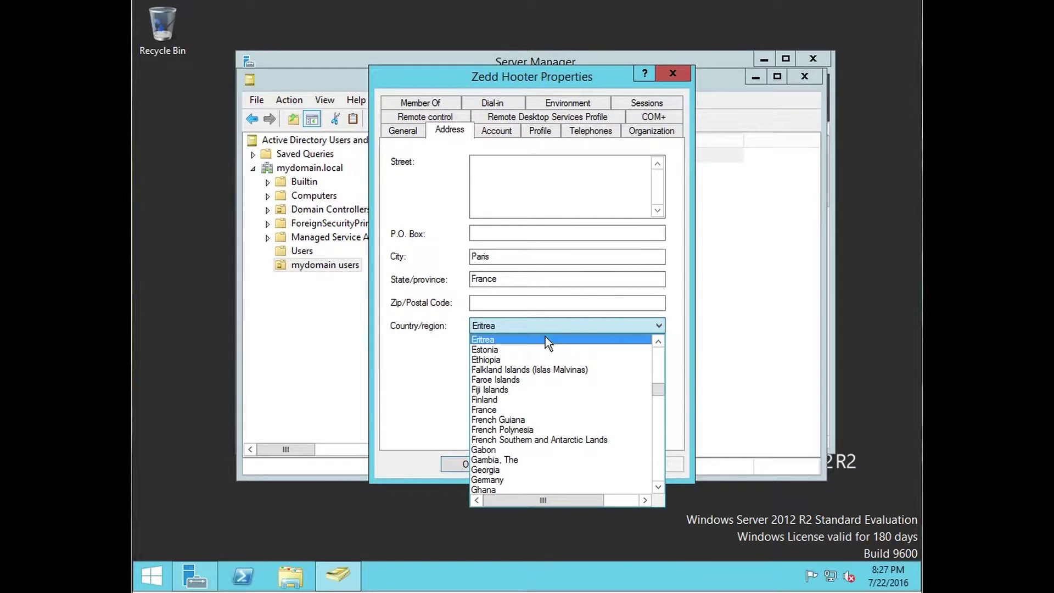
left_click_drag(662, 387, 598, 289)
left_click(598, 289)
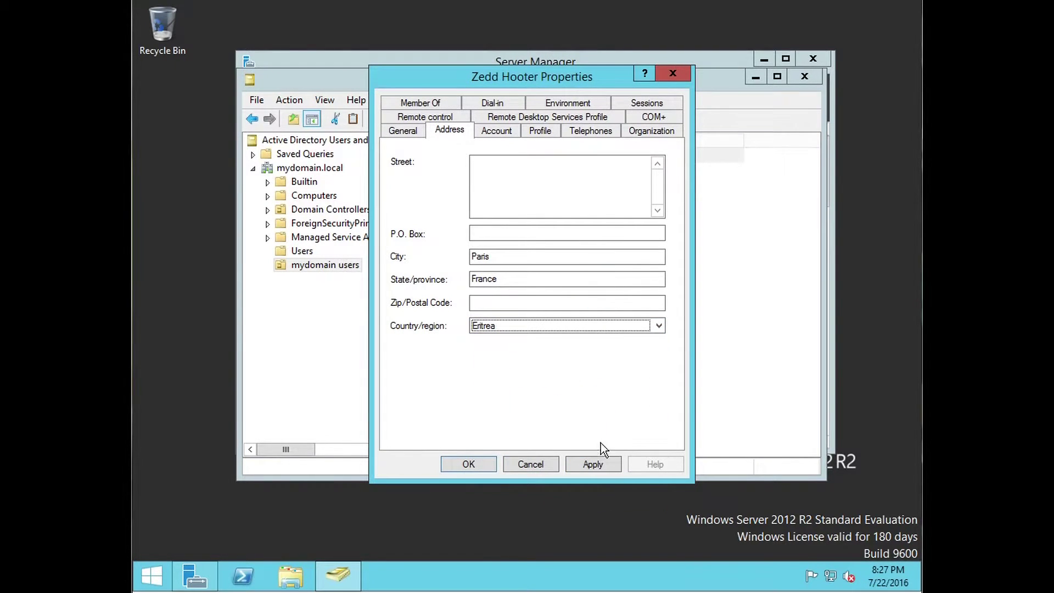
left_click(488, 133)
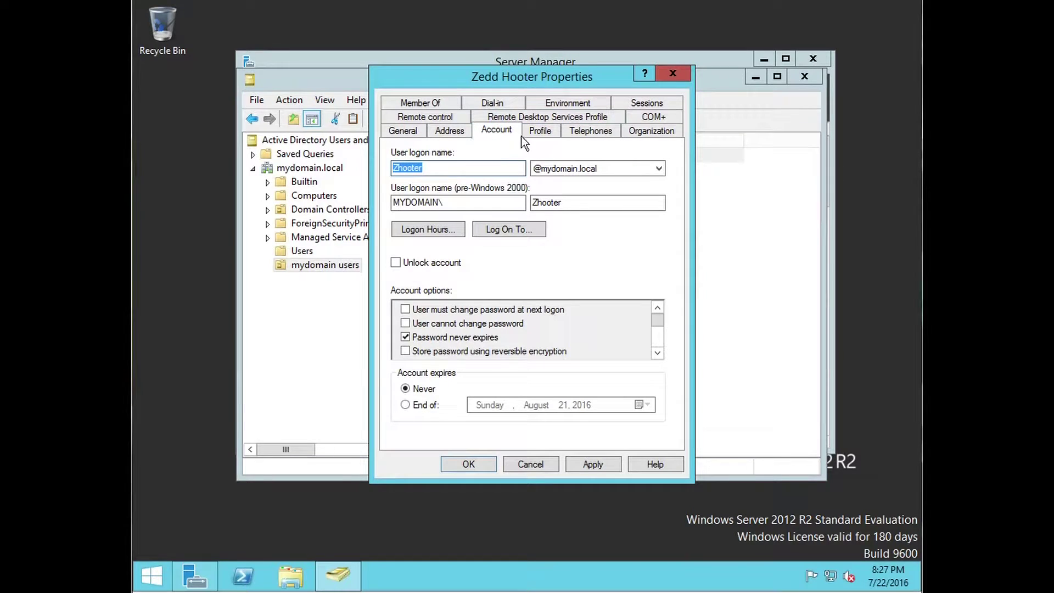
Step: Retype the logon name's last letter and view Logon Hours without changing them
left_click(473, 168)
key("BackSpace")
type("r")
left_click(458, 229)
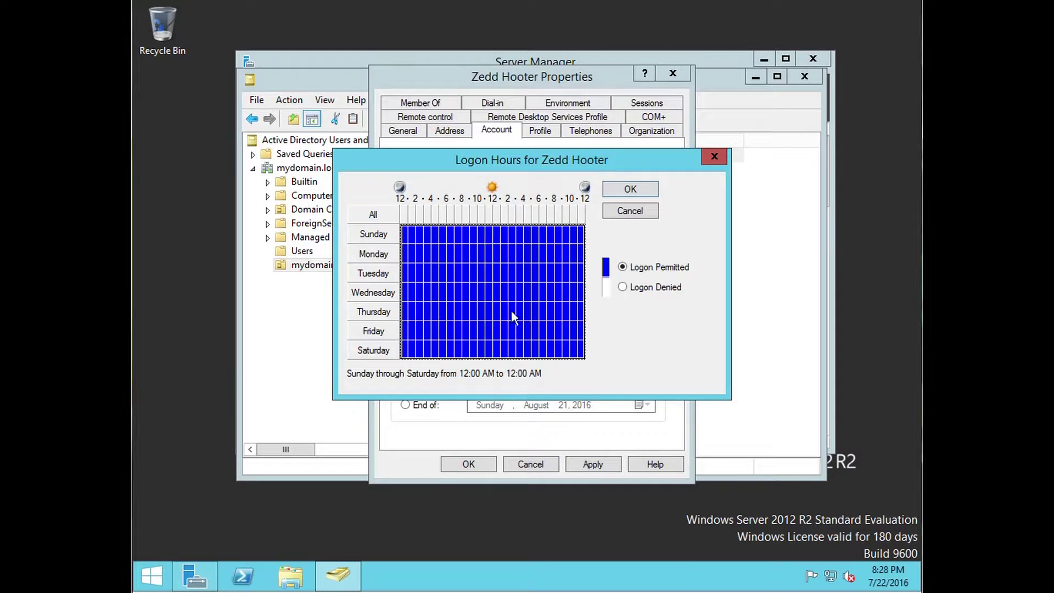
left_click(619, 209)
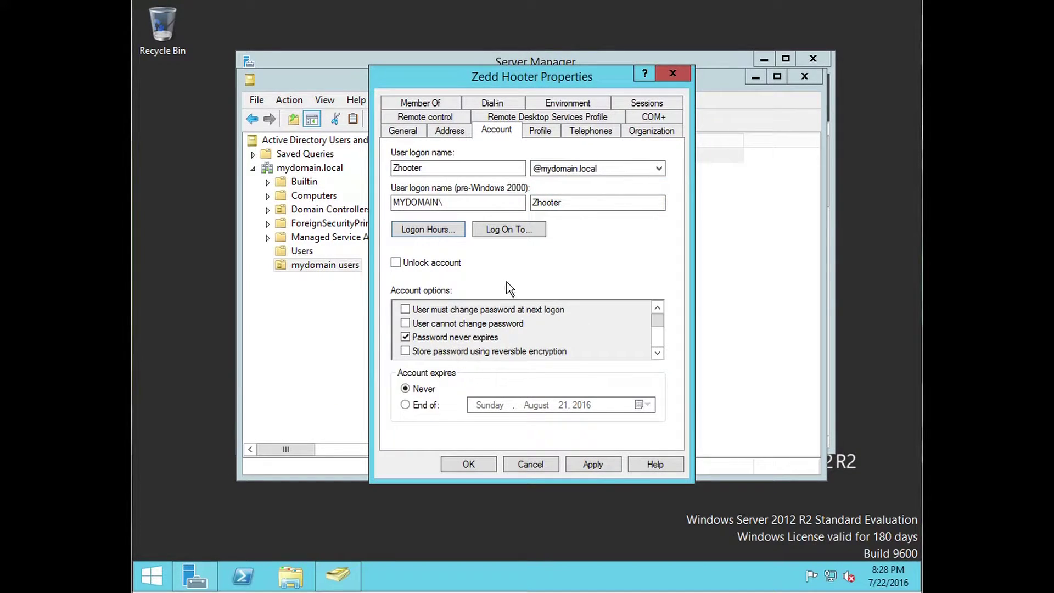
left_click(545, 133)
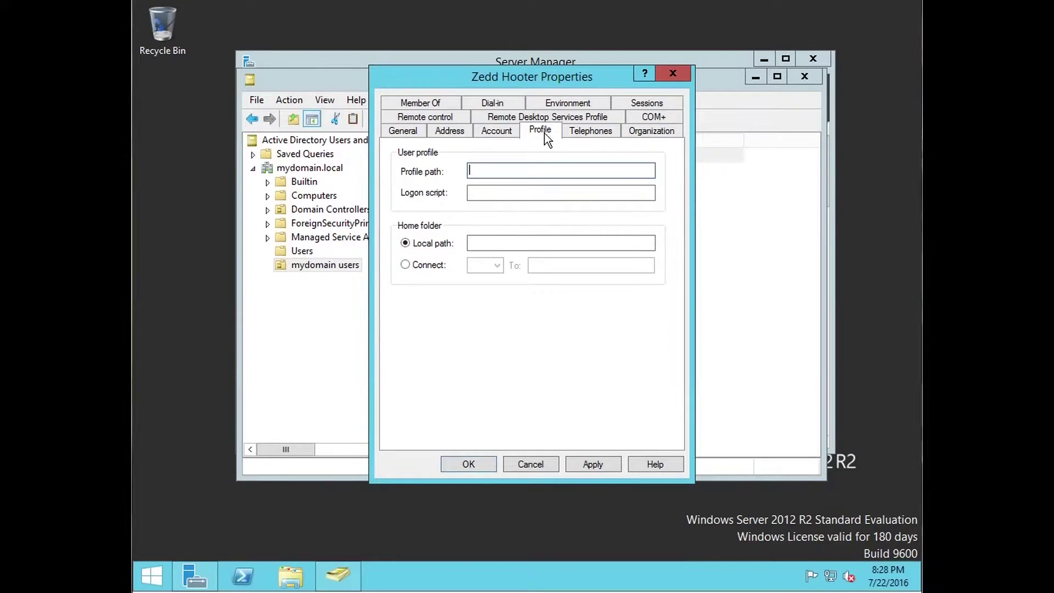
Step: Look through the Telephones and Organization tabs, ending on the Remote control settings
left_click(577, 133)
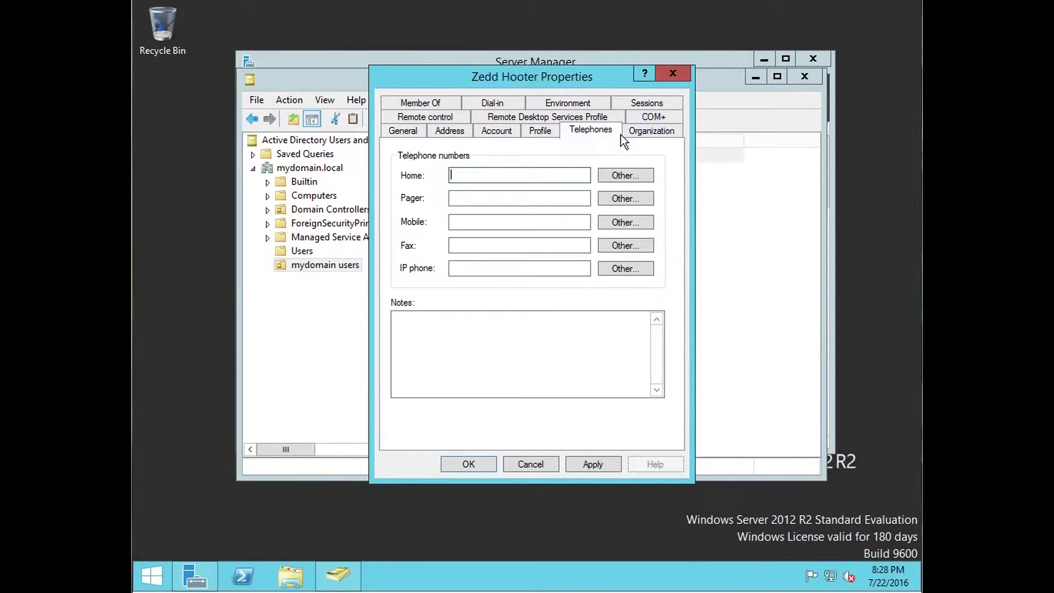
left_click(651, 137)
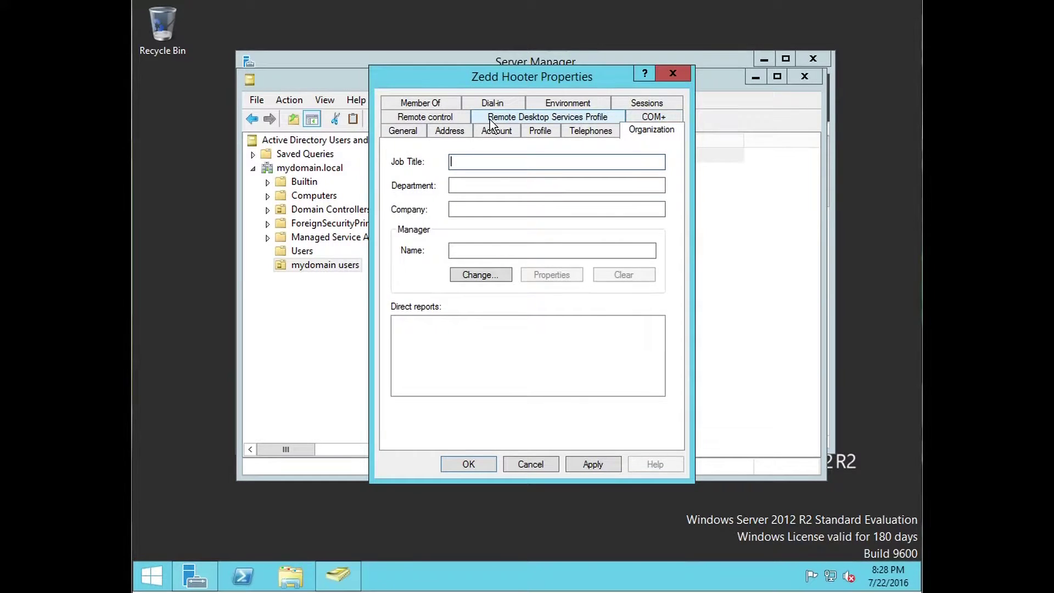
left_click(438, 118)
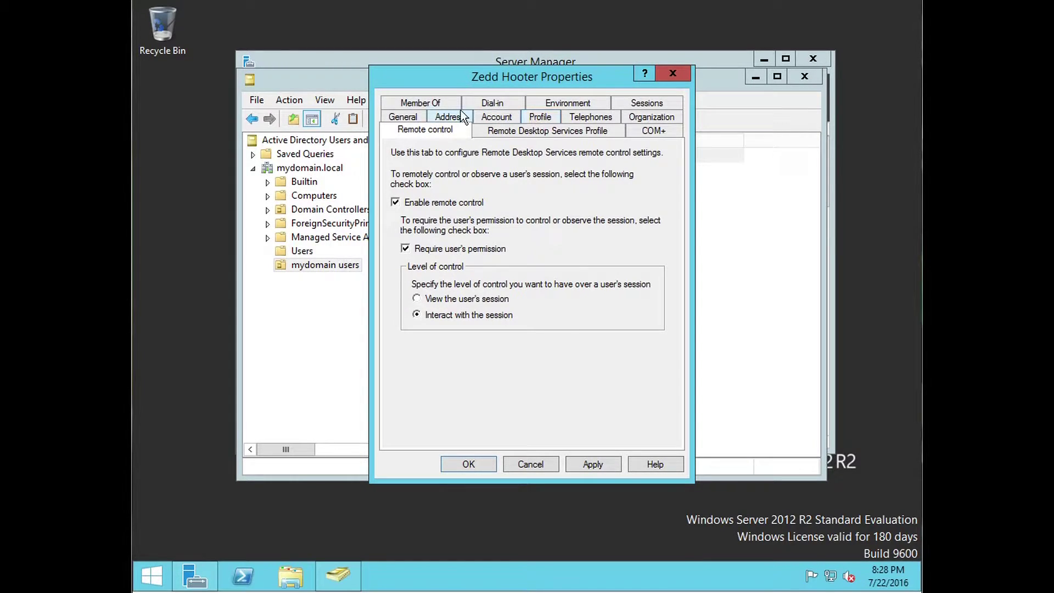
Step: On the Member Of tab, add the user to Administrators and Domain Admins
left_click(426, 104)
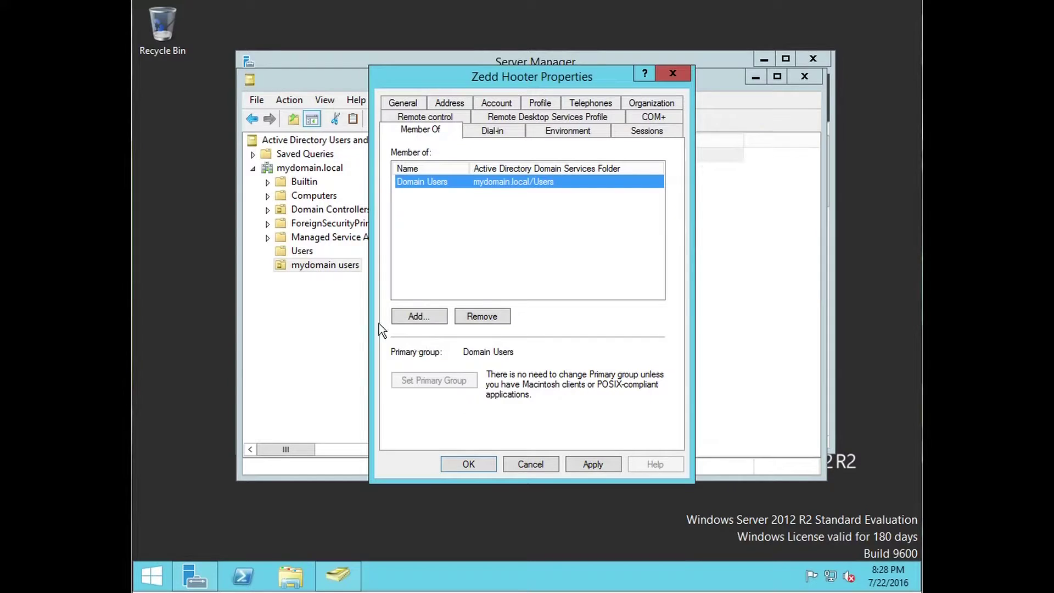
left_click_drag(583, 82, 536, 139)
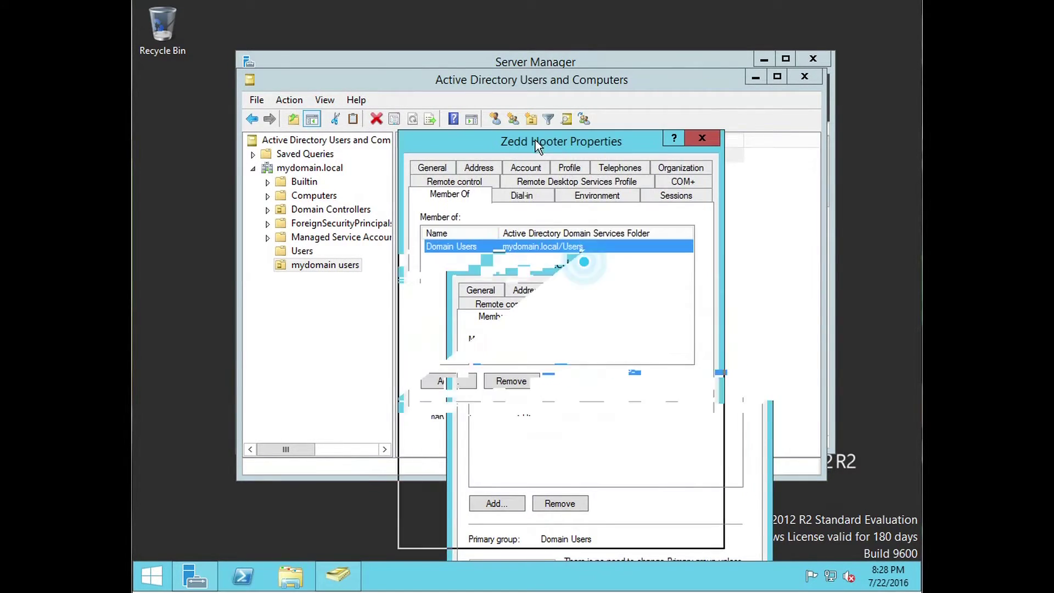
left_click(452, 379)
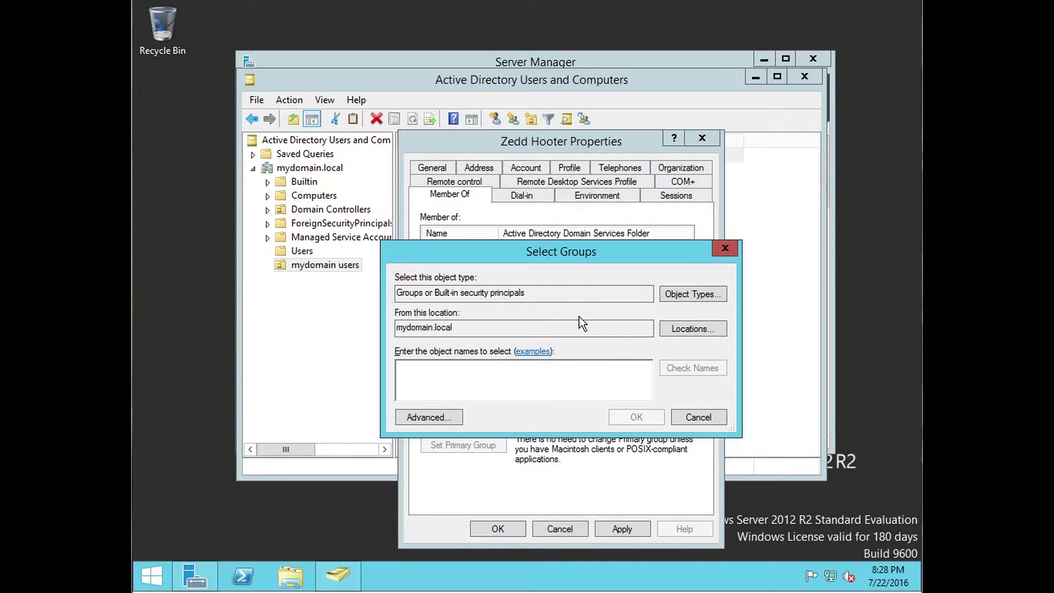
type("admini")
left_click(692, 369)
left_click(636, 417)
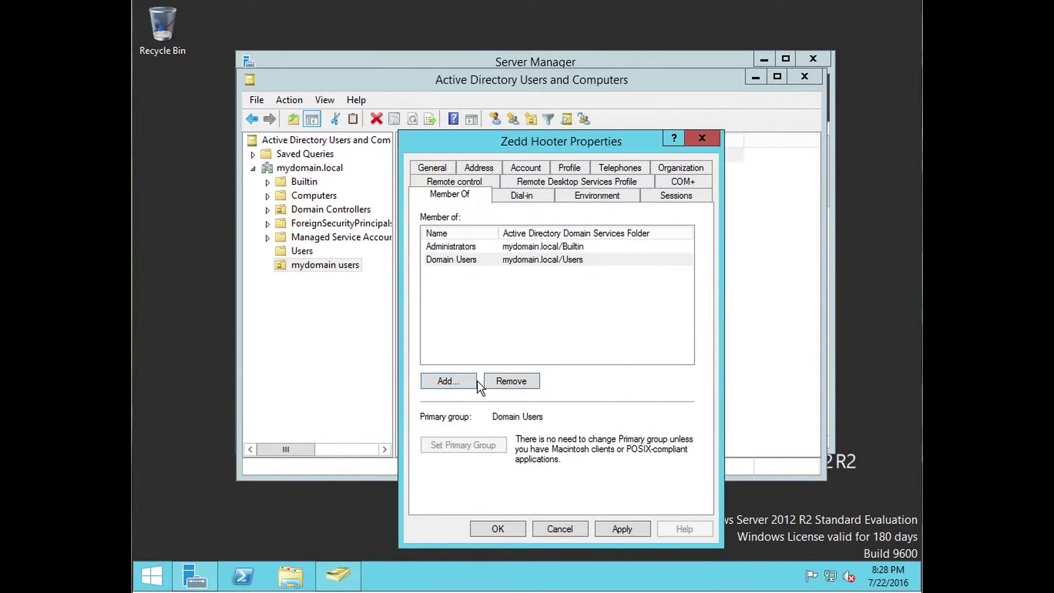
left_click(477, 382)
type("domain ab")
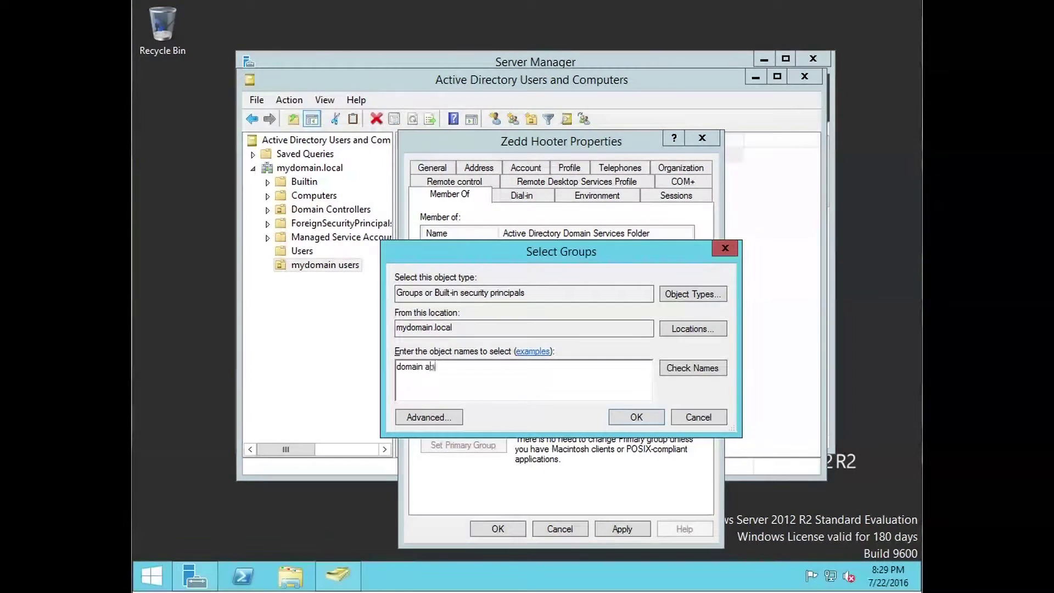
left_click(695, 367)
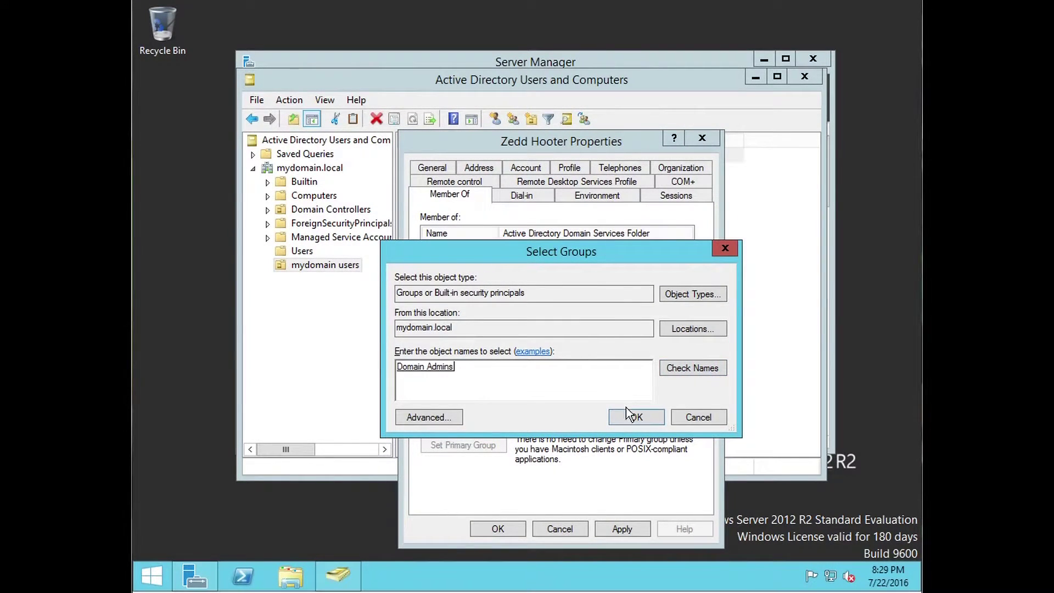
left_click(630, 415)
Step: Add Enterprise Admins from the 'enterprise' name matches, then save and close the properties
left_click(465, 378)
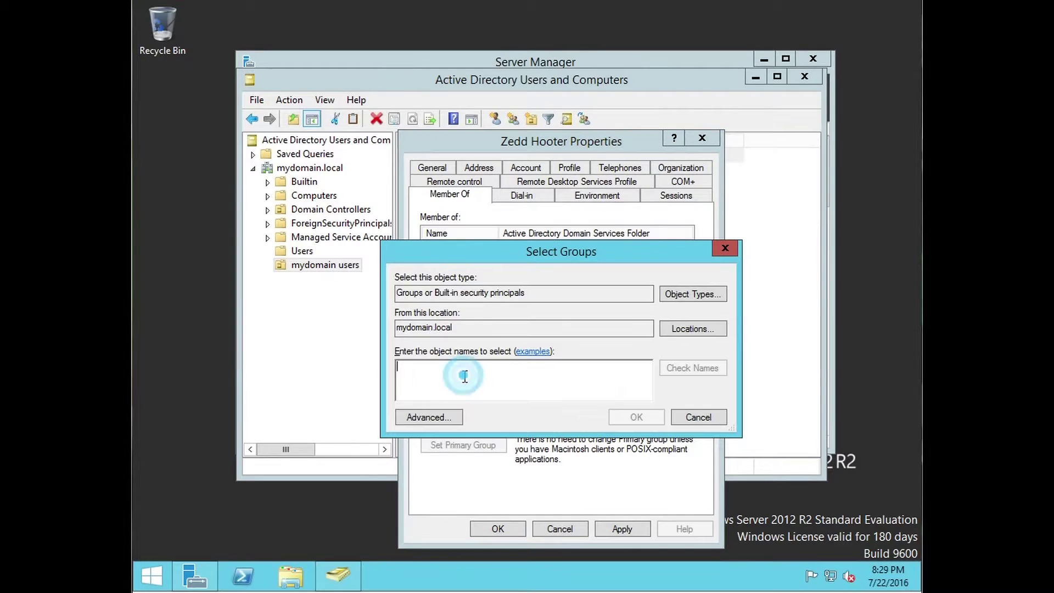
type("enterprise")
left_click(693, 369)
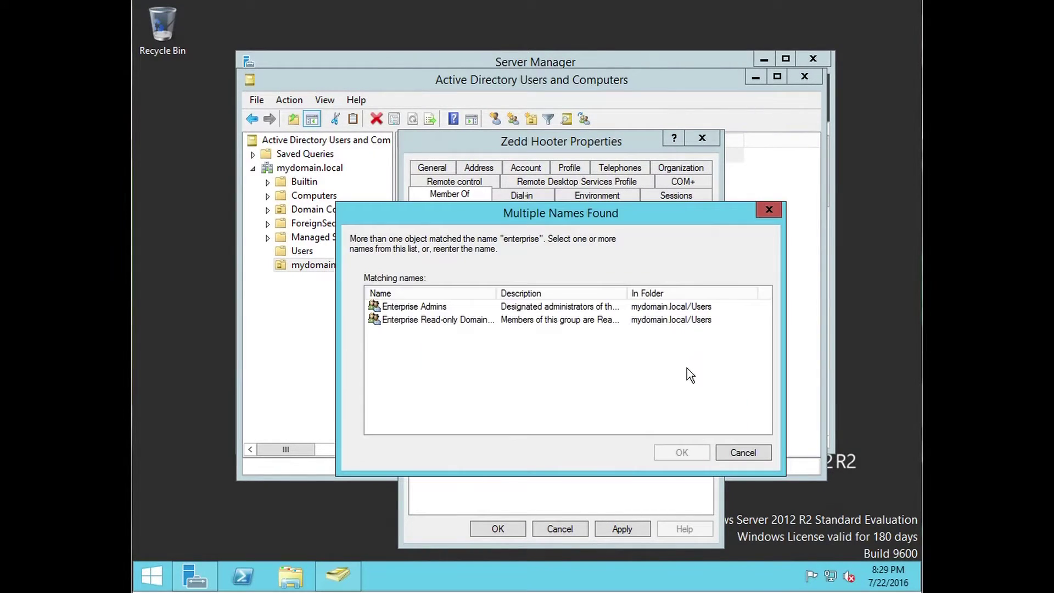
left_click(419, 307)
left_click(668, 456)
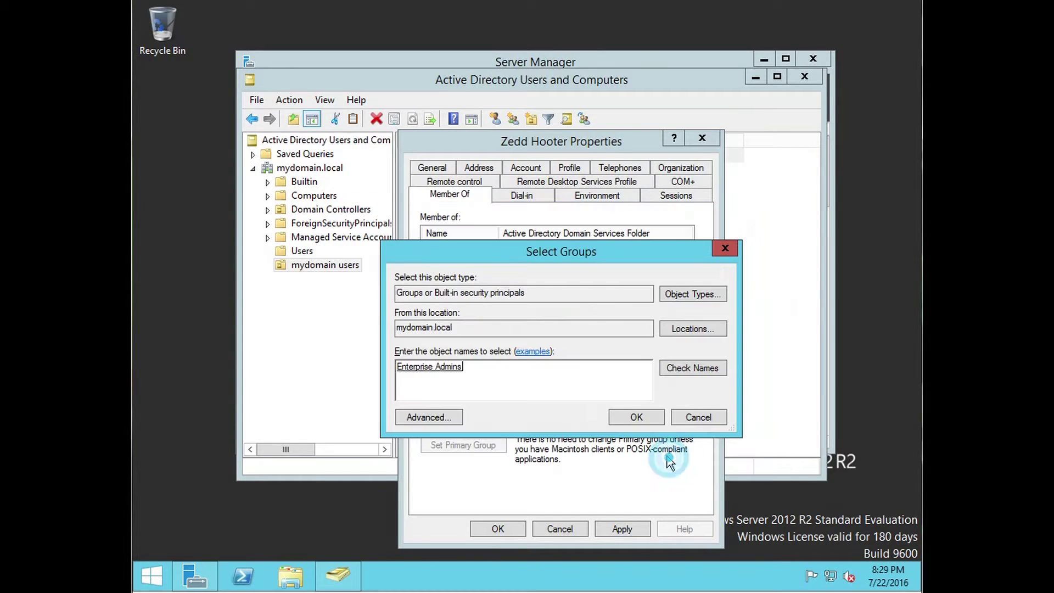
left_click(632, 416)
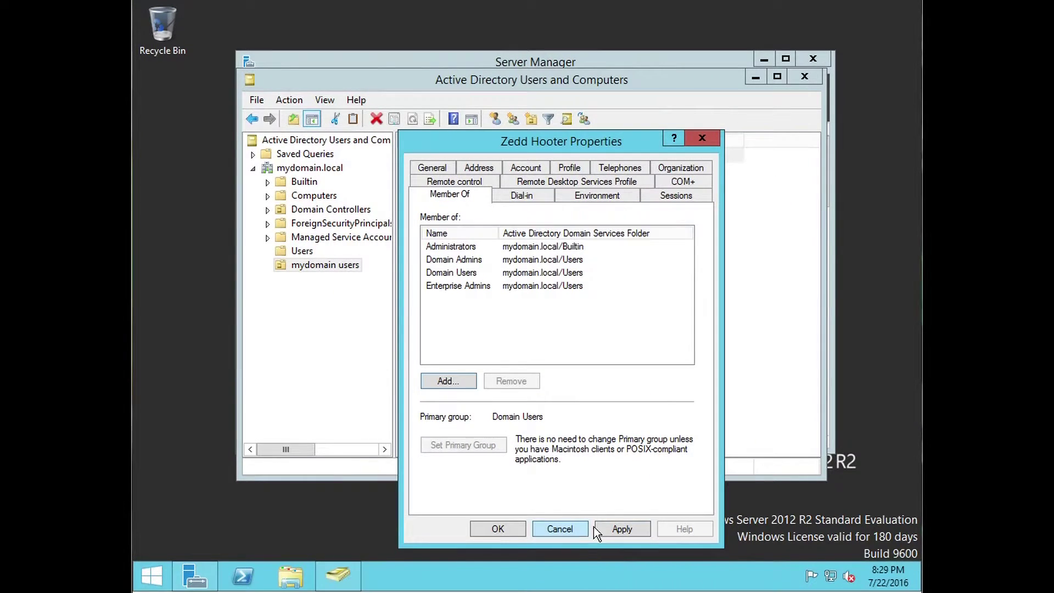
left_click(505, 527)
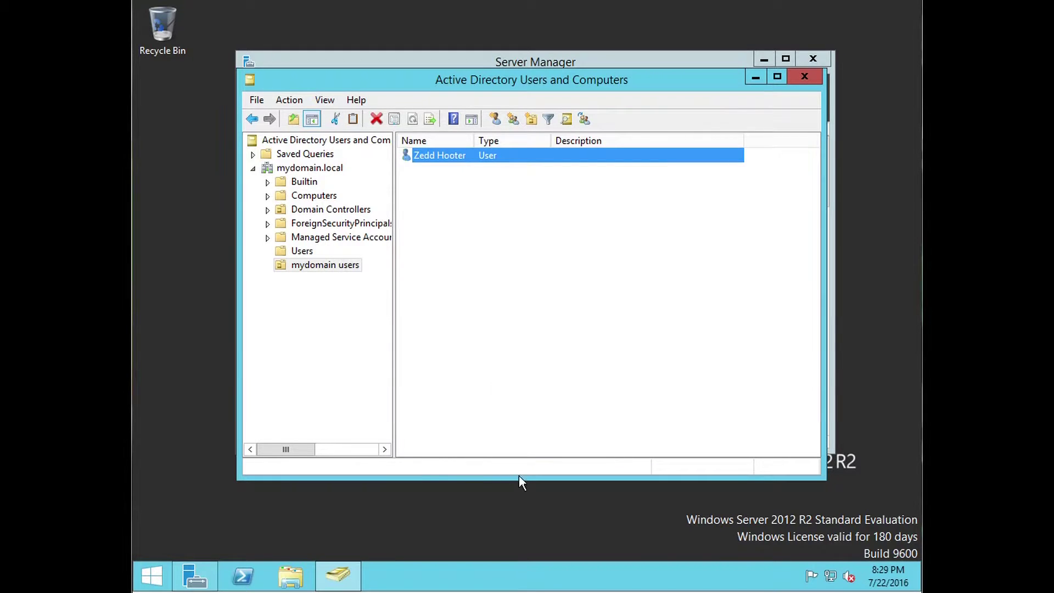
Step: Create a new Global Security group named HR in the mydomain users OU
left_click(502, 279)
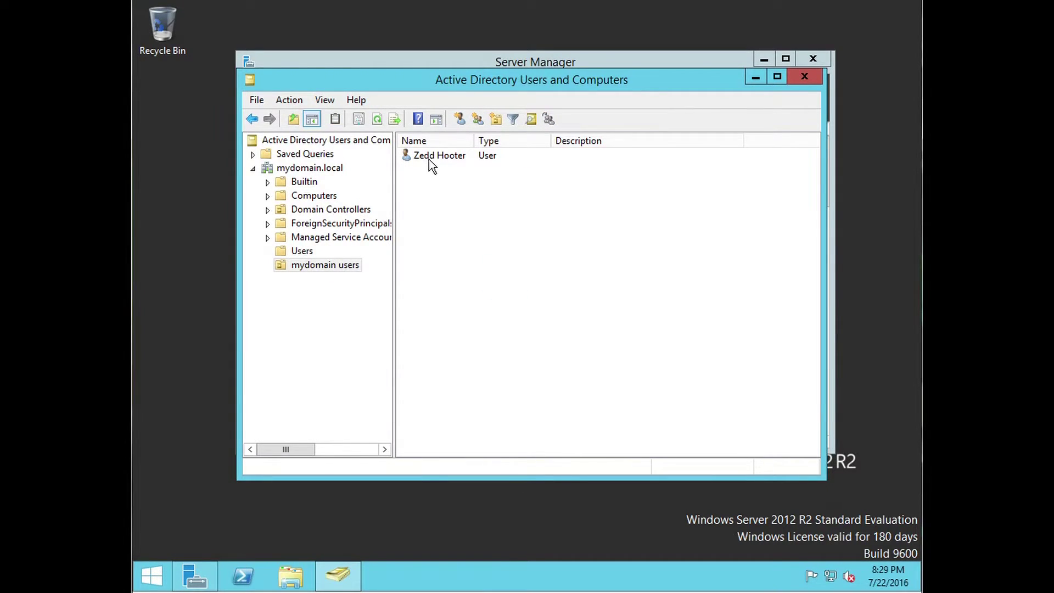
right_click(442, 192)
mouse_move(503, 255)
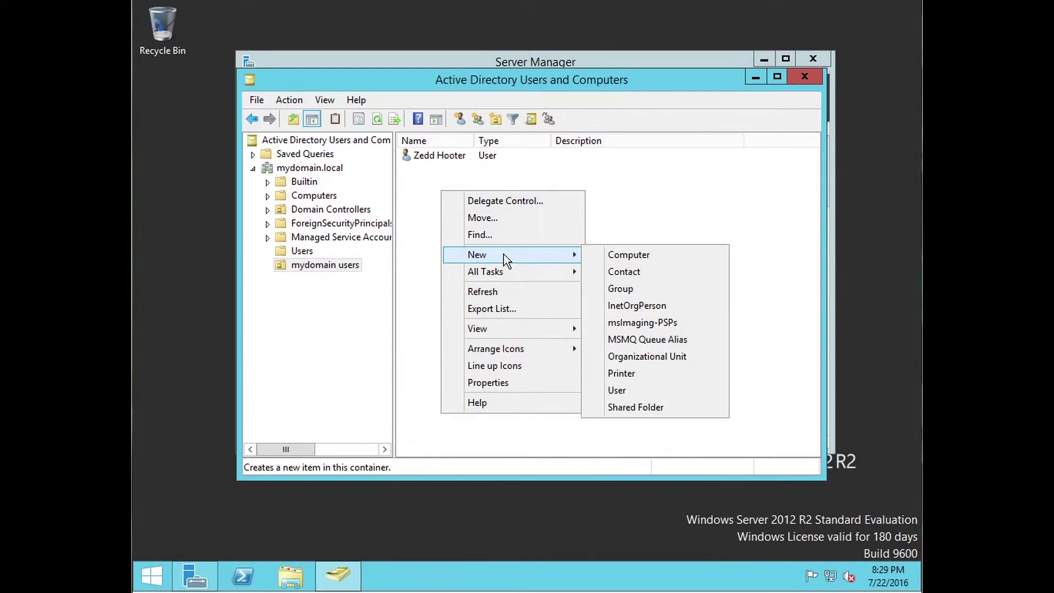
left_click(617, 288)
left_click_drag(415, 112, 571, 198)
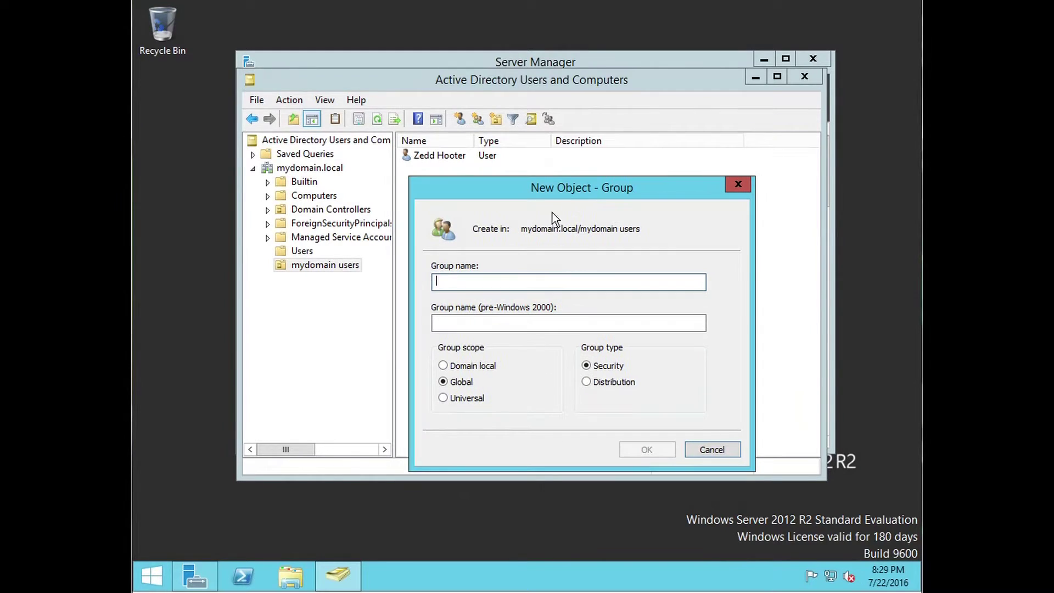
type("HR")
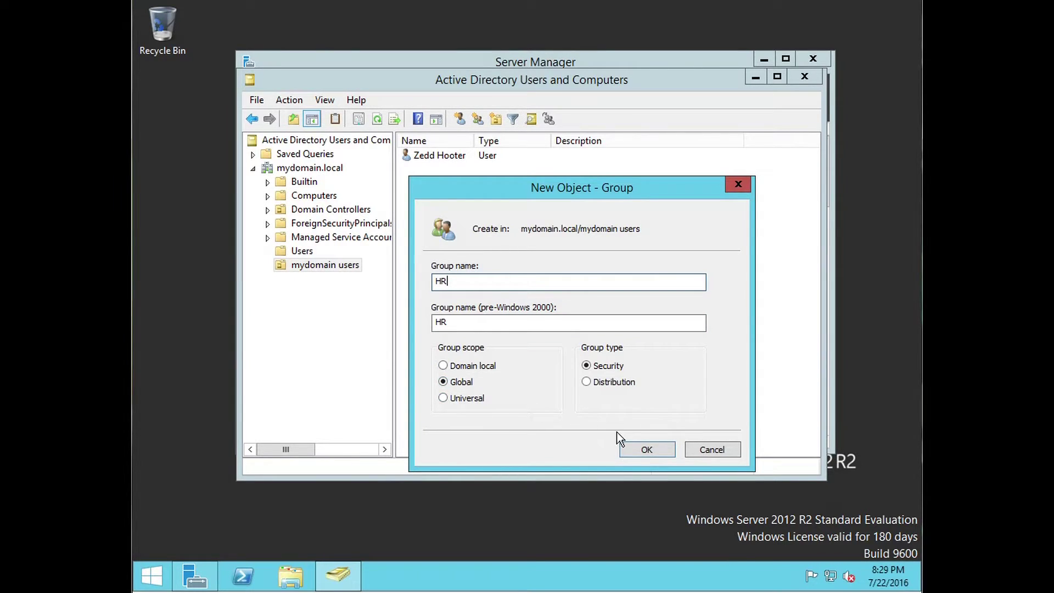
left_click(646, 449)
Step: Open the Properties of the HR group from its context menu
right_click(460, 156)
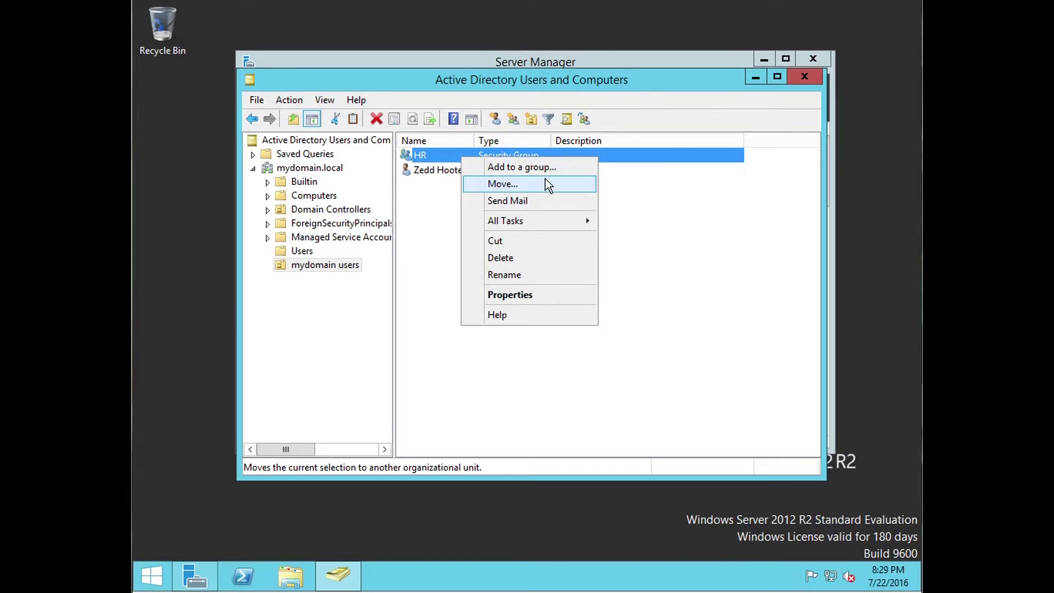
left_click(446, 357)
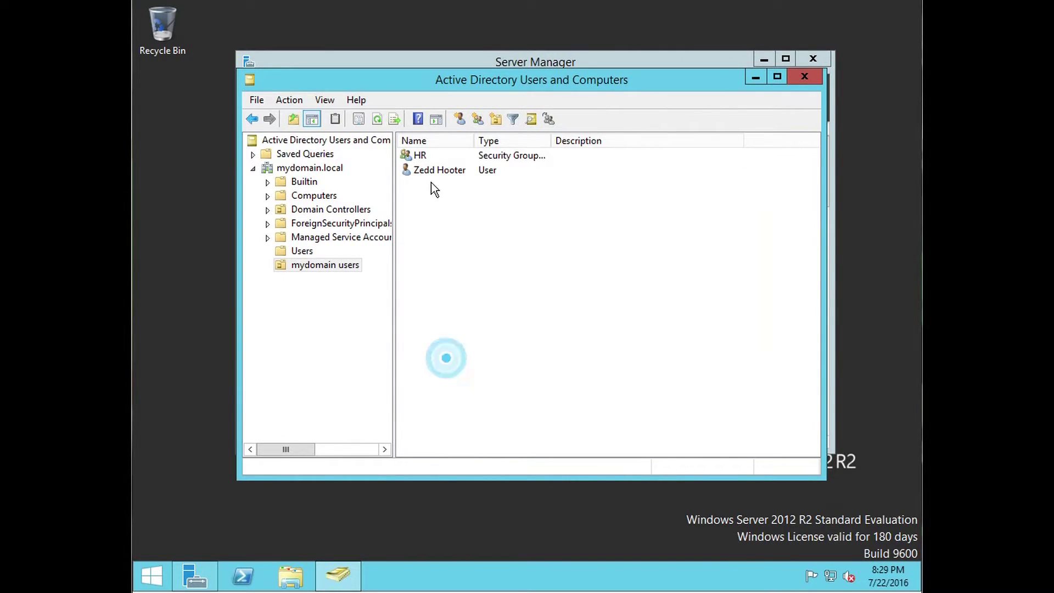
right_click(433, 156)
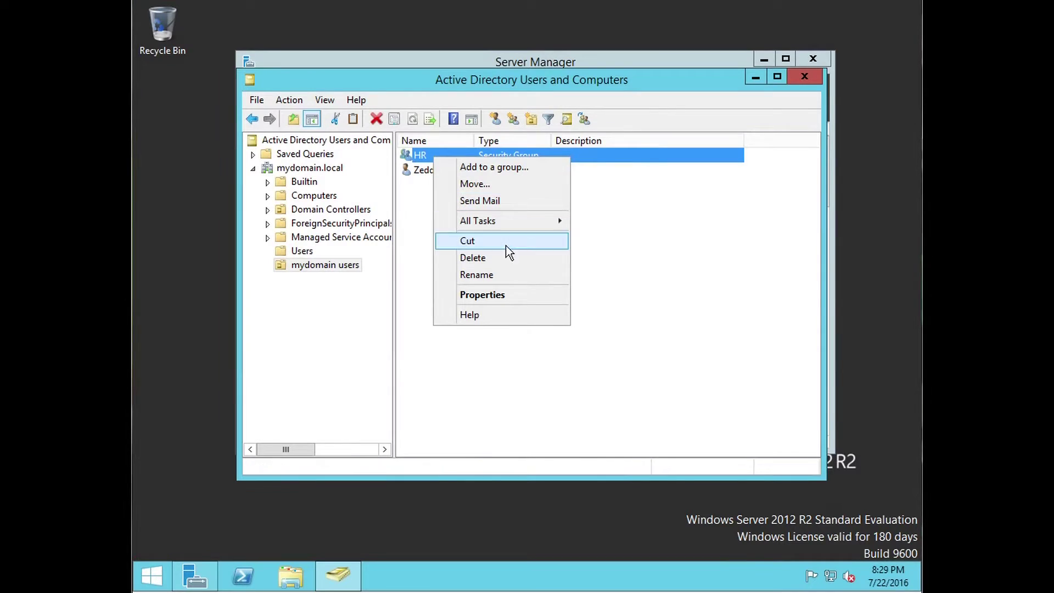
left_click(494, 295)
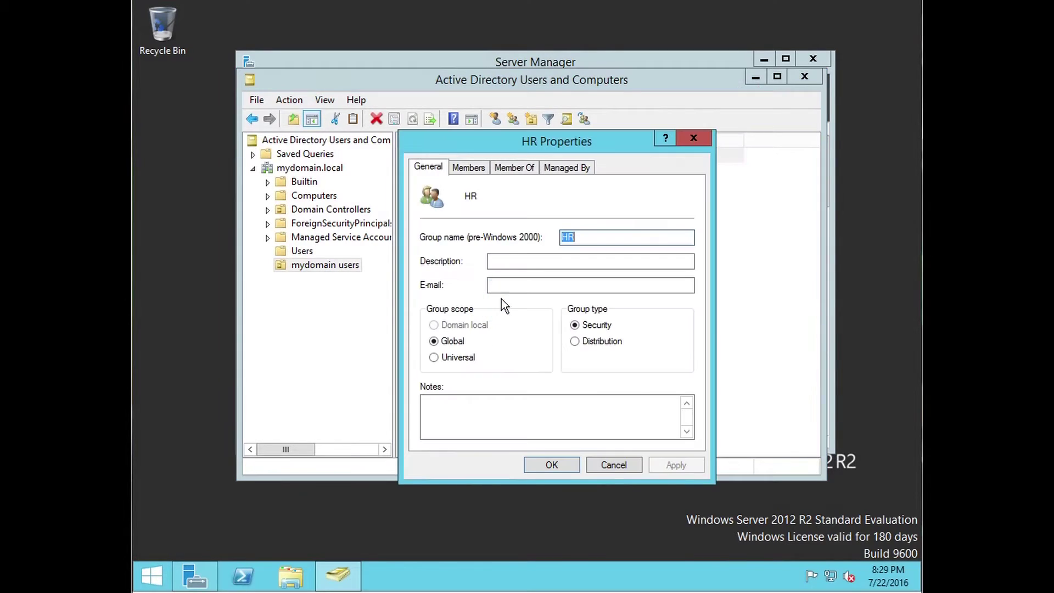
Step: On HR's Member Of tab, add it to Administrators by resolving 'admin', then apply and close
left_click(479, 169)
left_click(510, 172)
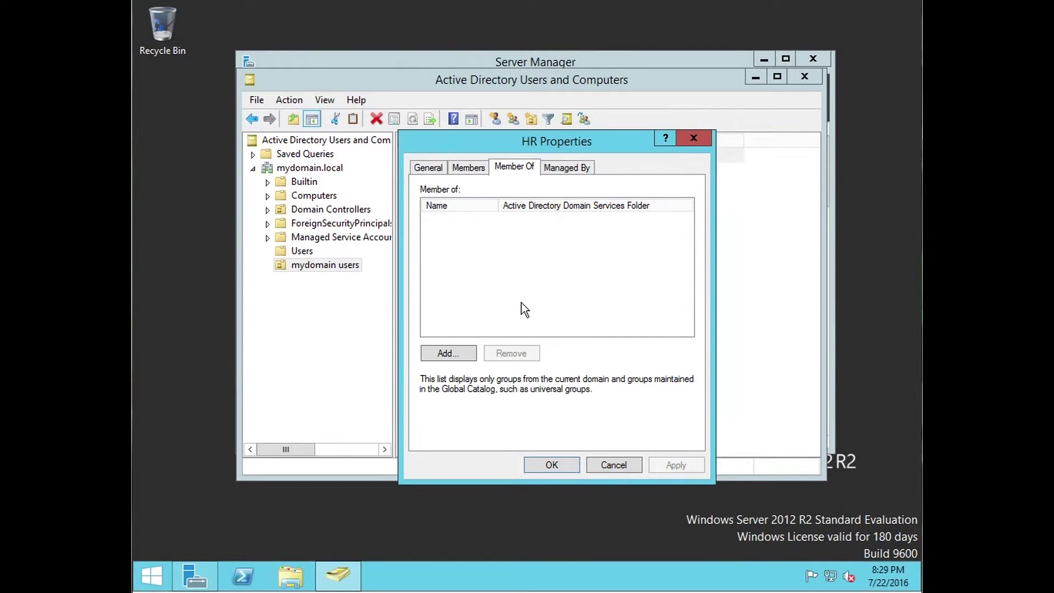
left_click(428, 166)
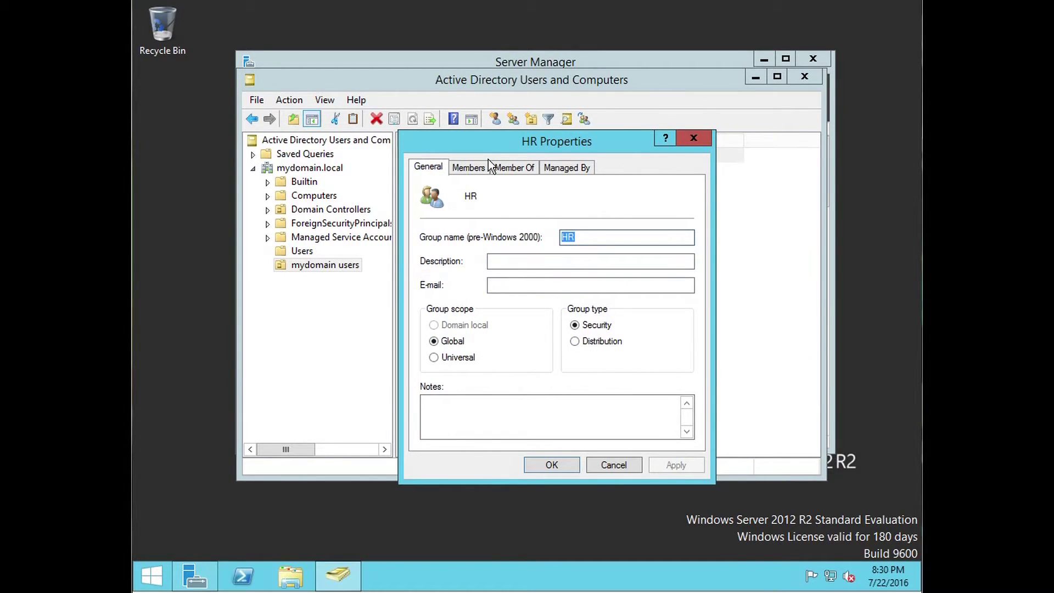
left_click(514, 168)
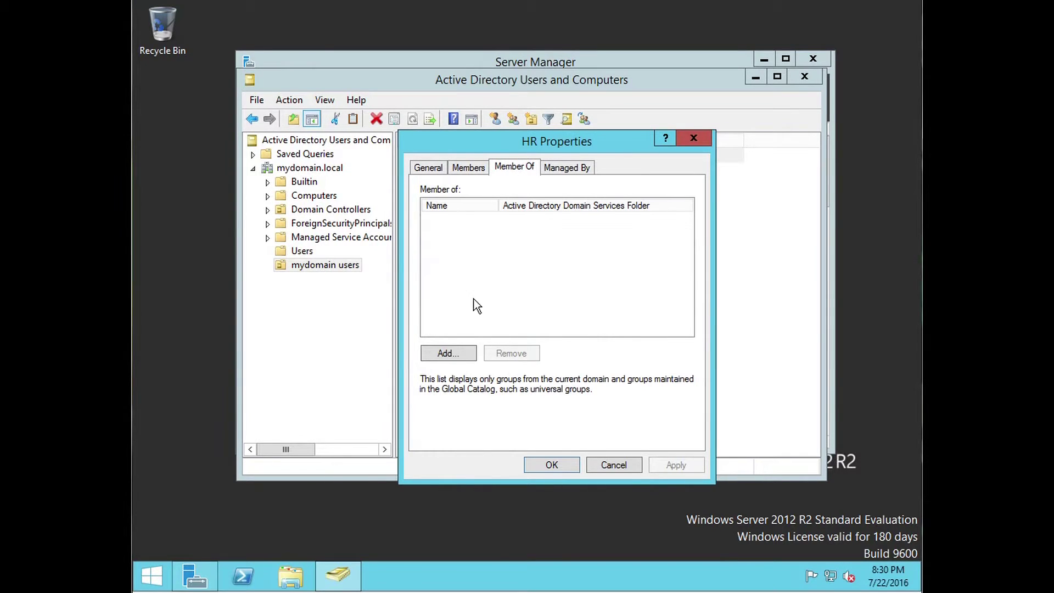
left_click(460, 353)
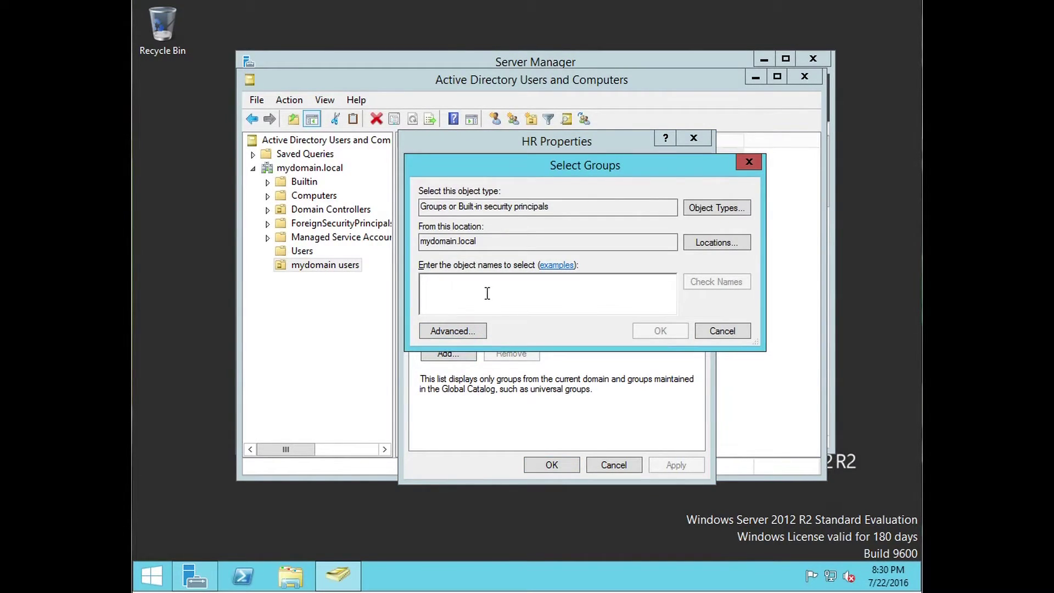
type("admi")
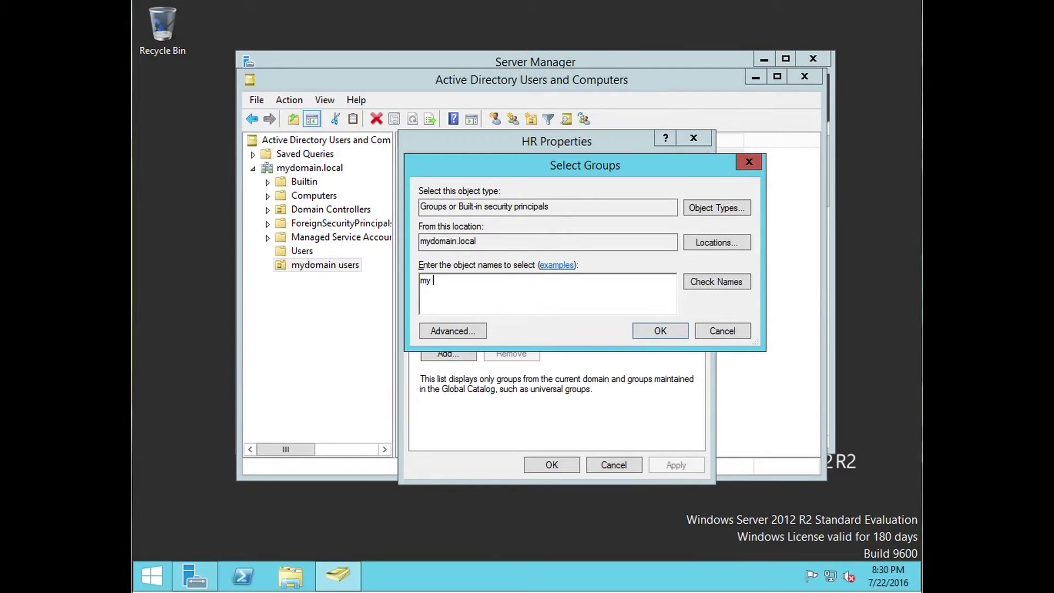
type("n")
left_click(748, 279)
left_click(673, 330)
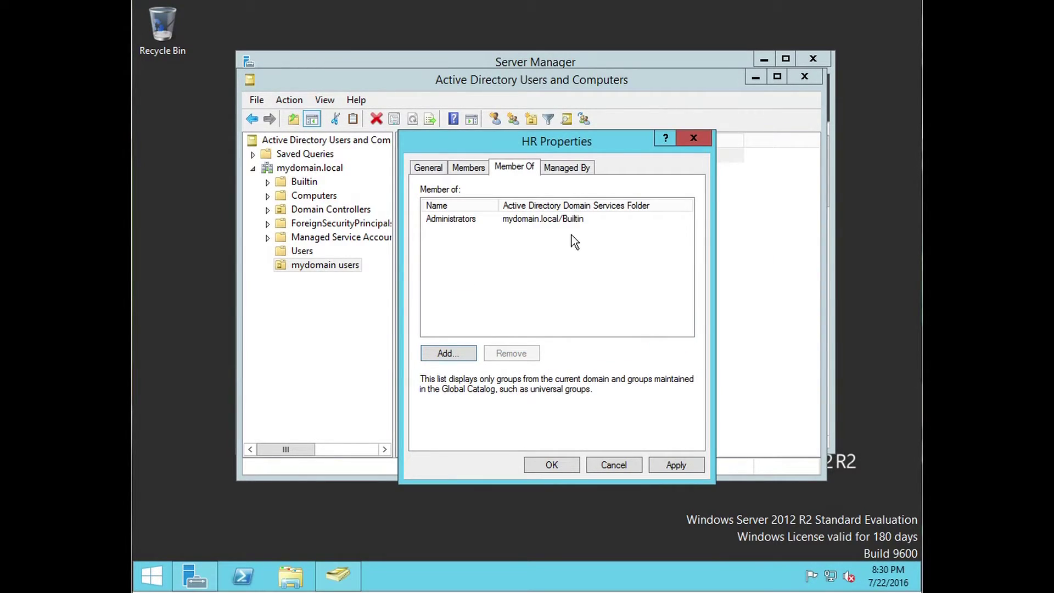
left_click(553, 166)
left_click(514, 166)
left_click(690, 464)
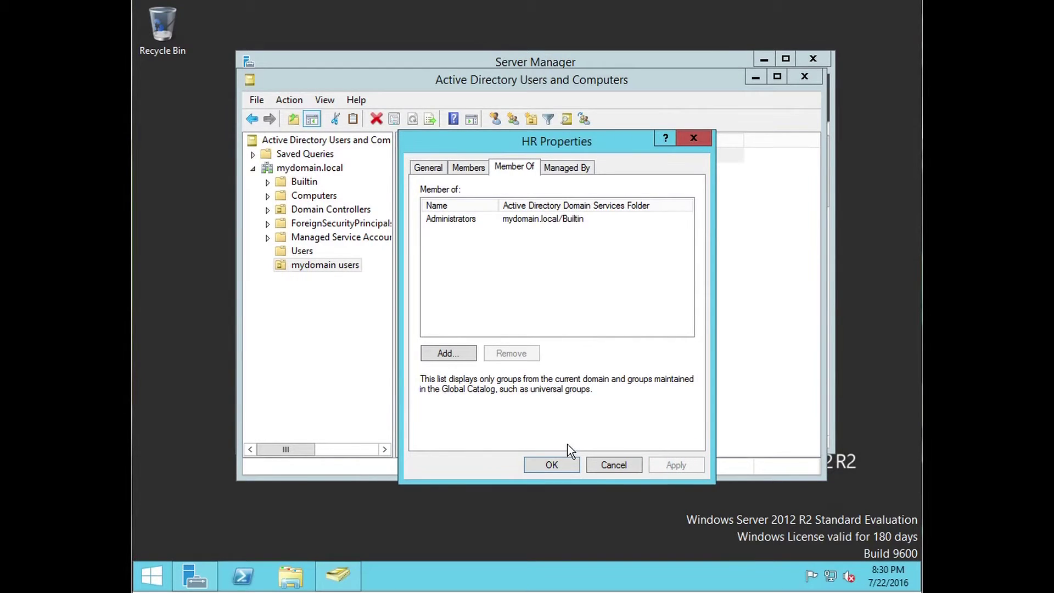
left_click(570, 463)
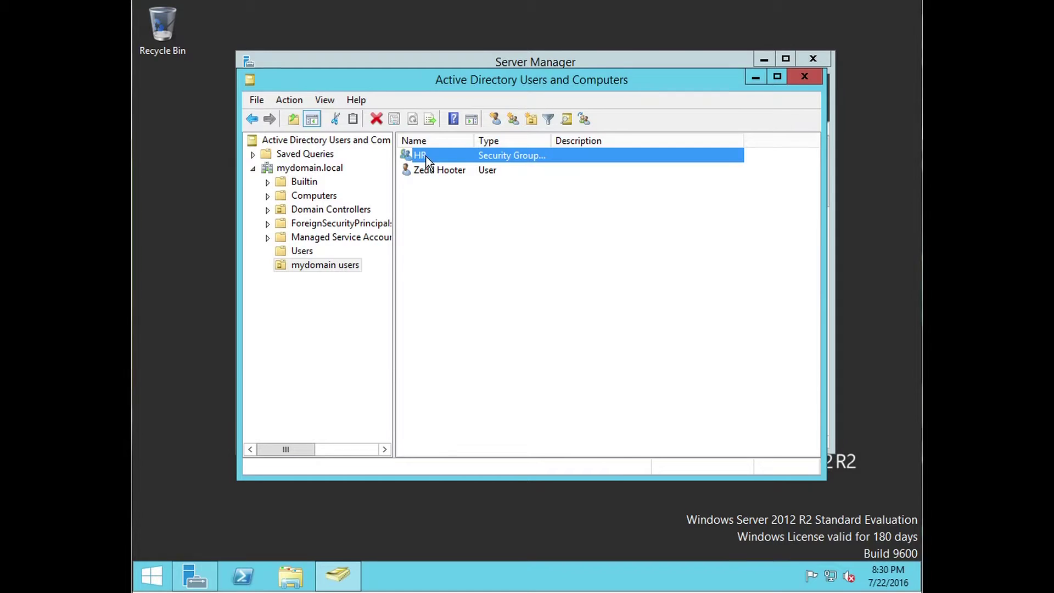
Step: Open the HR group's Properties from its context menu
right_click(457, 158)
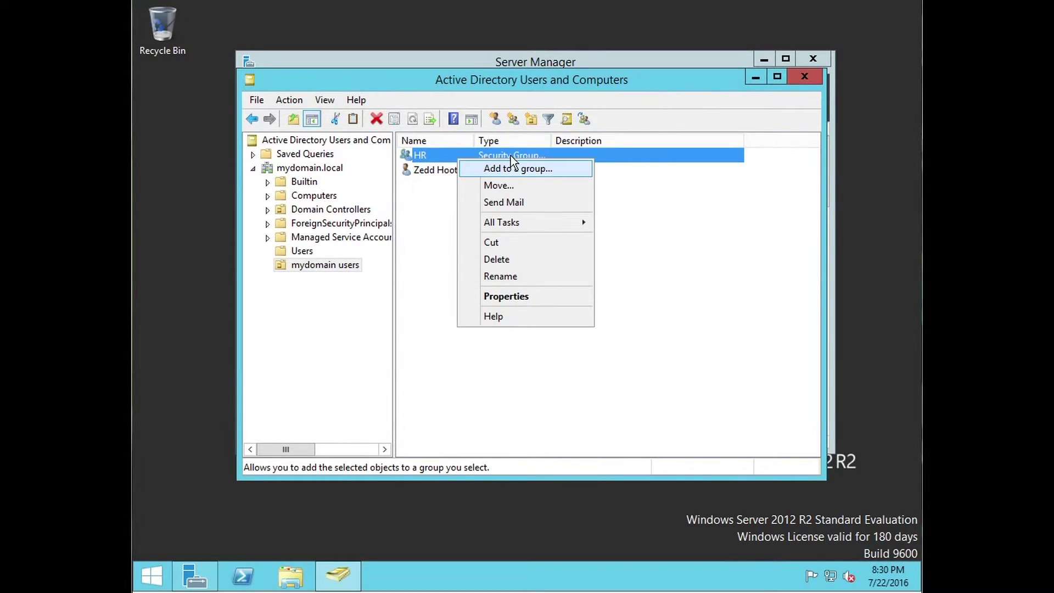
left_click(427, 228)
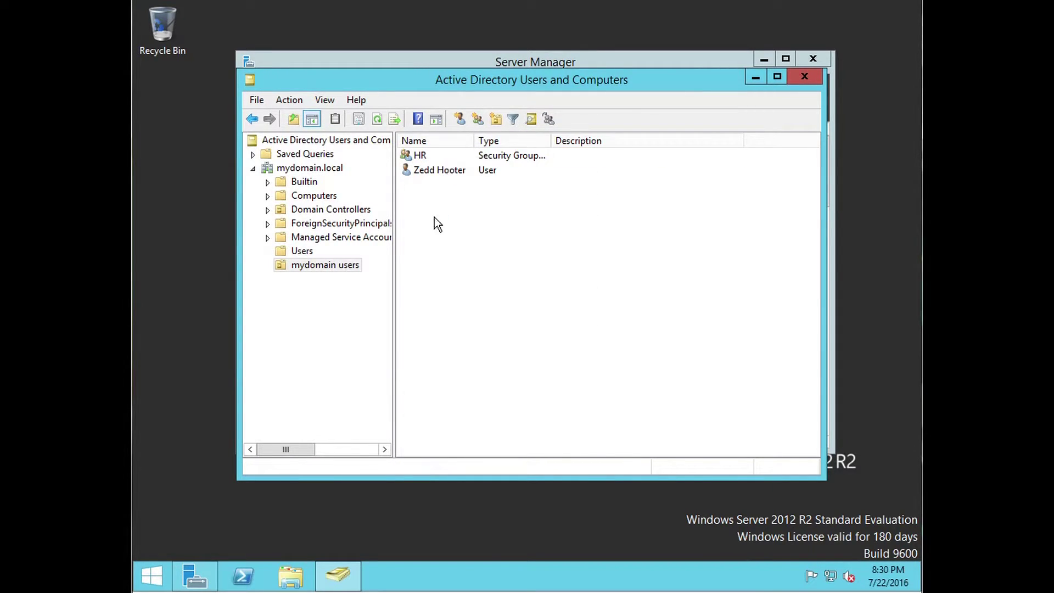
right_click(421, 155)
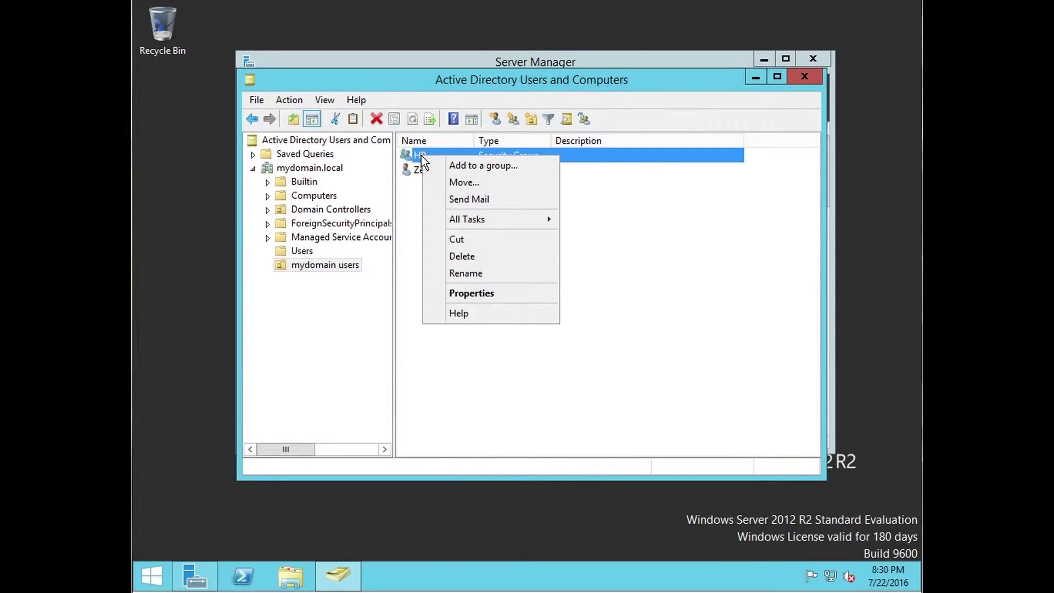
left_click(475, 295)
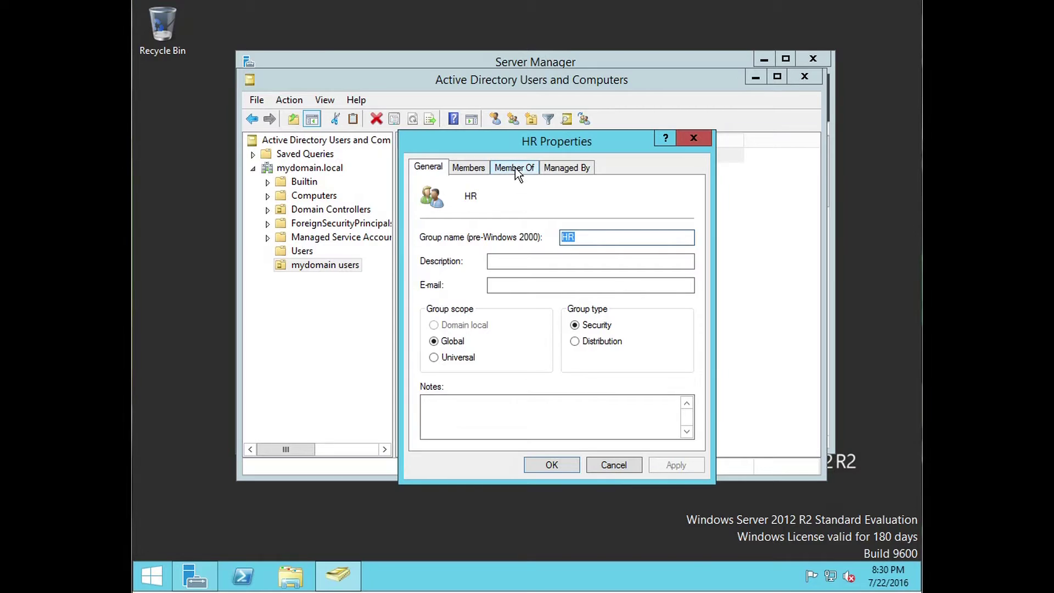
Step: On the Managed By tab, set the new user's logon name as HR's manager, then apply and close
left_click(586, 170)
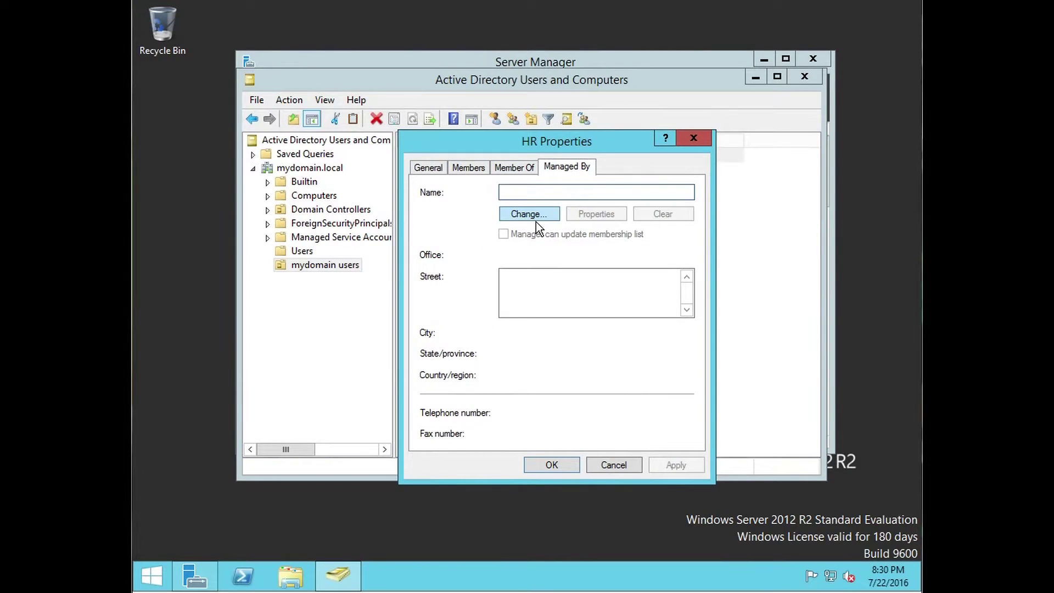
left_click(566, 197)
left_click(551, 216)
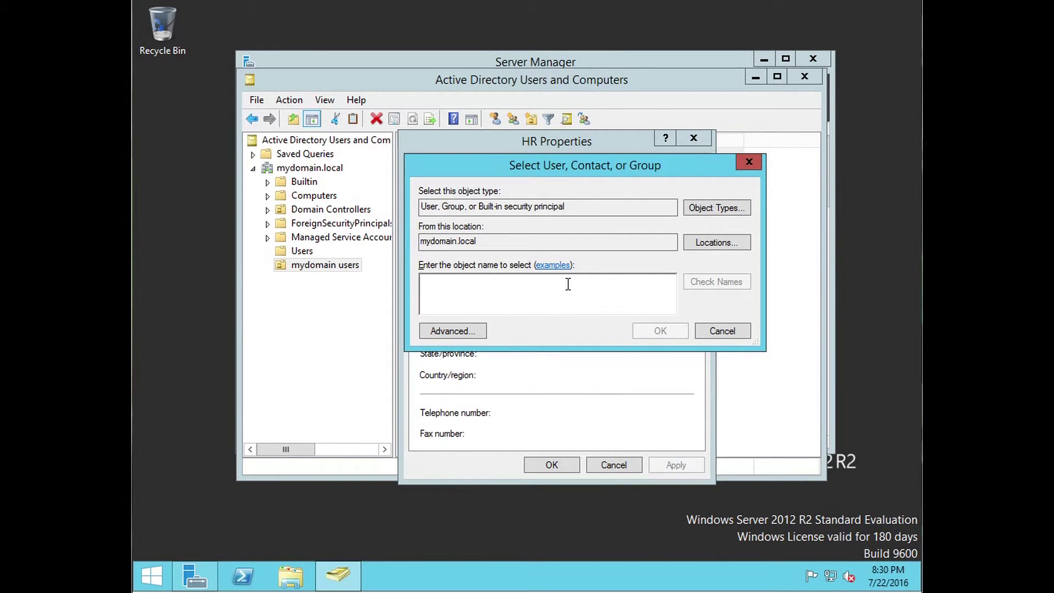
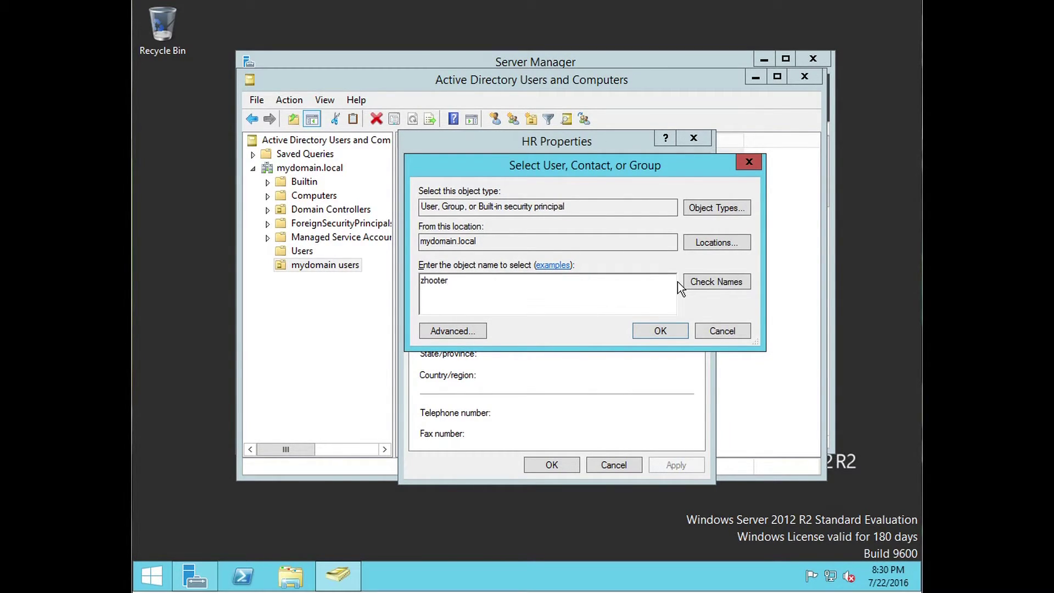
left_click(698, 278)
left_click(655, 331)
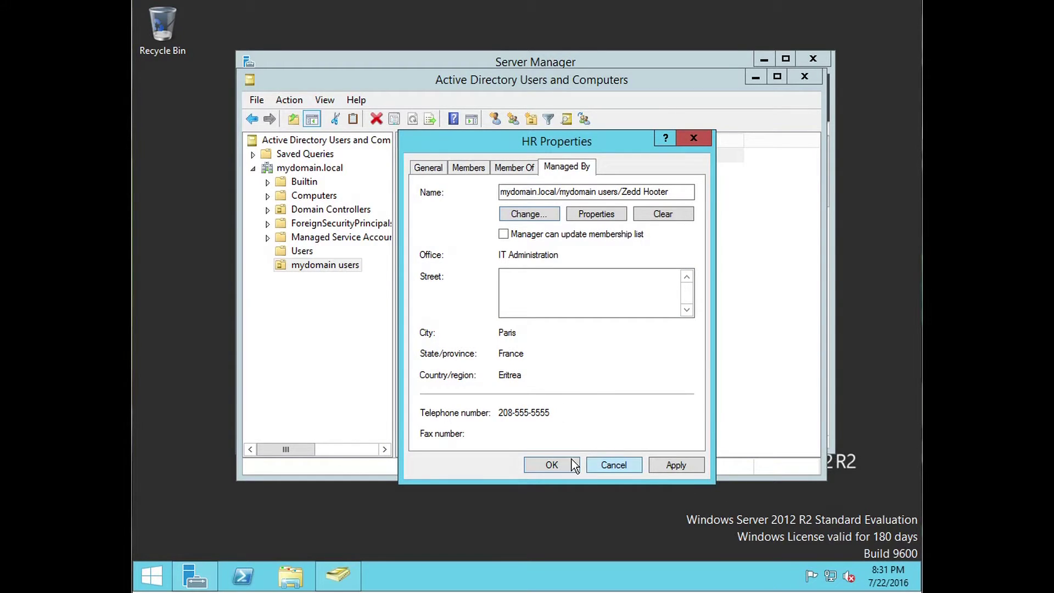
left_click(666, 466)
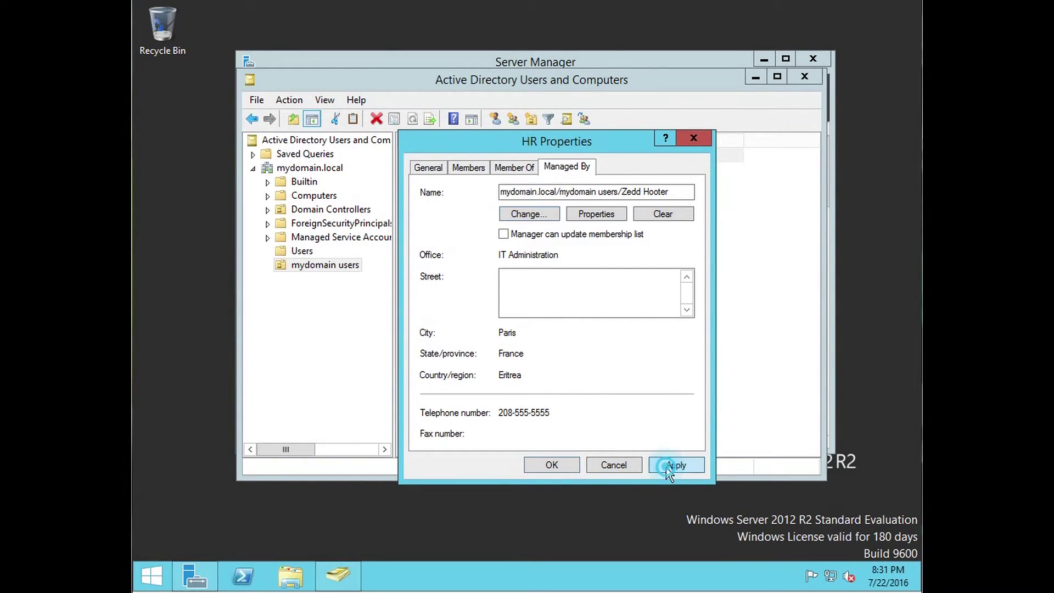
left_click(532, 470)
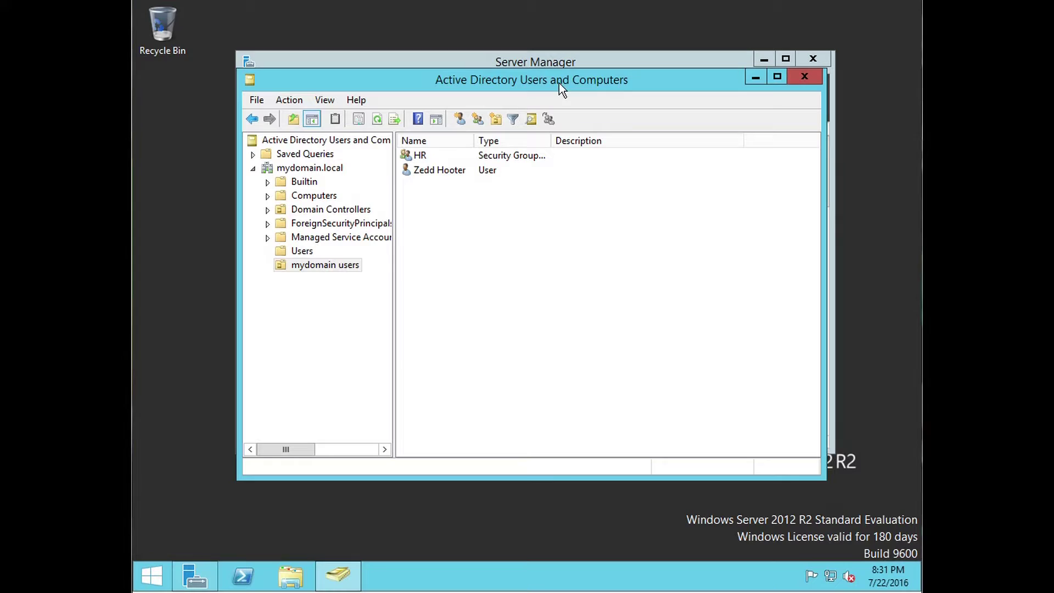
left_click_drag(559, 83, 607, 129)
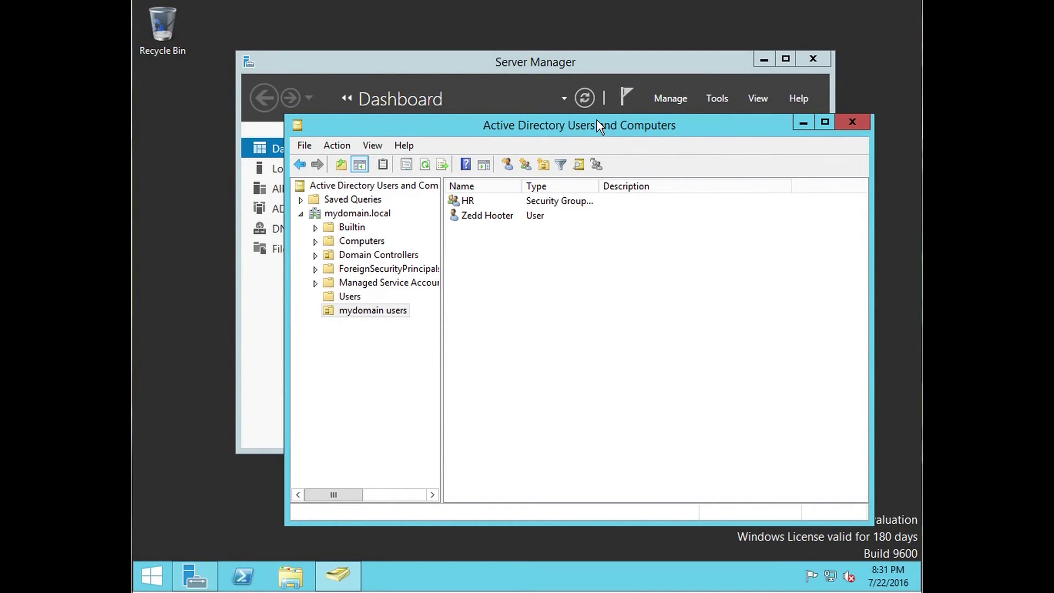
left_click(485, 200)
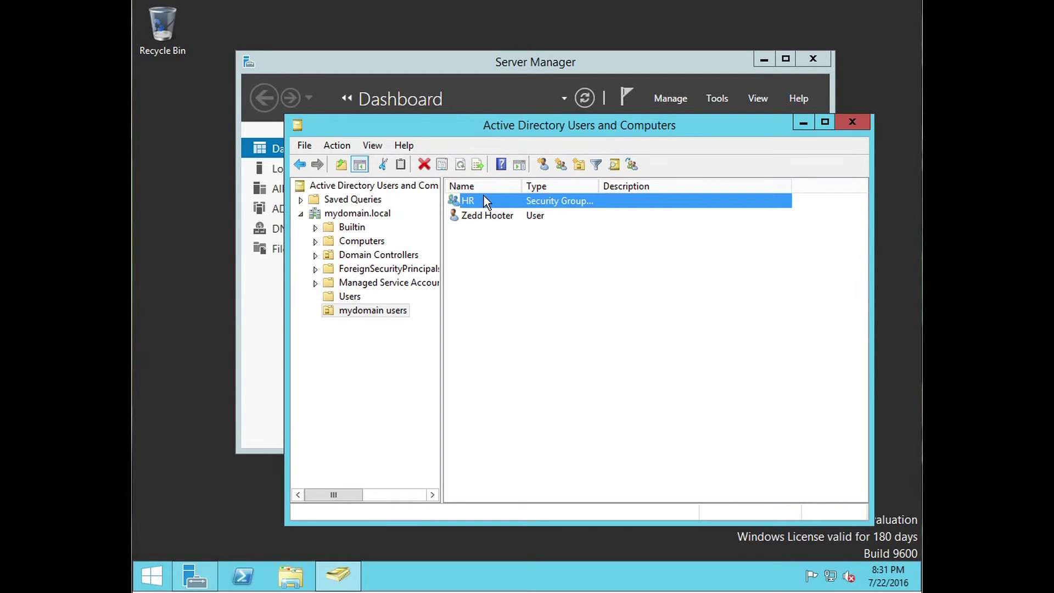
left_click(476, 201)
left_click(488, 216)
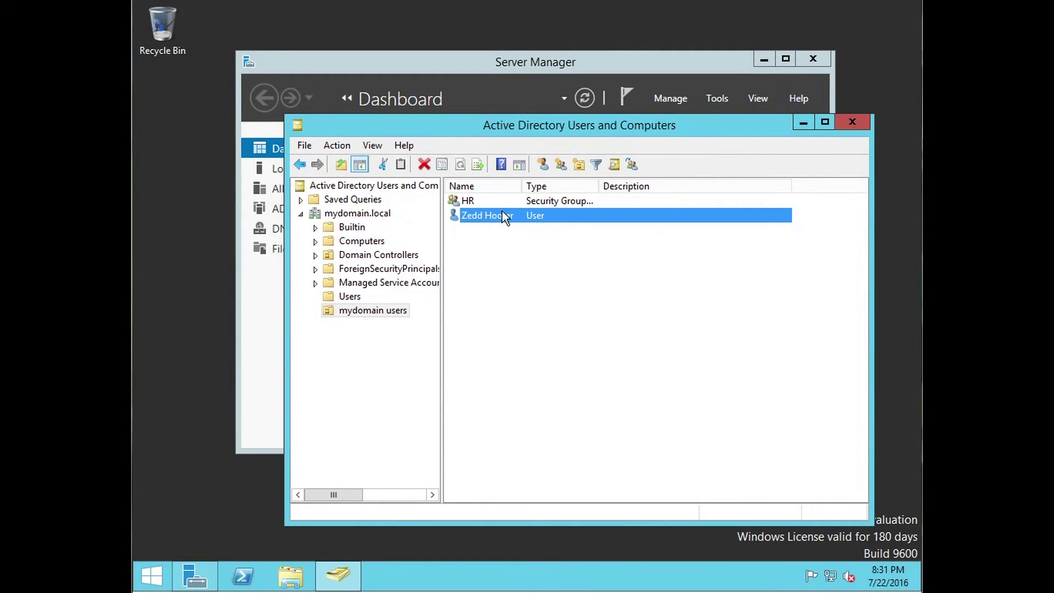
Step: Open the user's Reset Password dialog and cancel it without changing the password
right_click(480, 247)
left_click(460, 247)
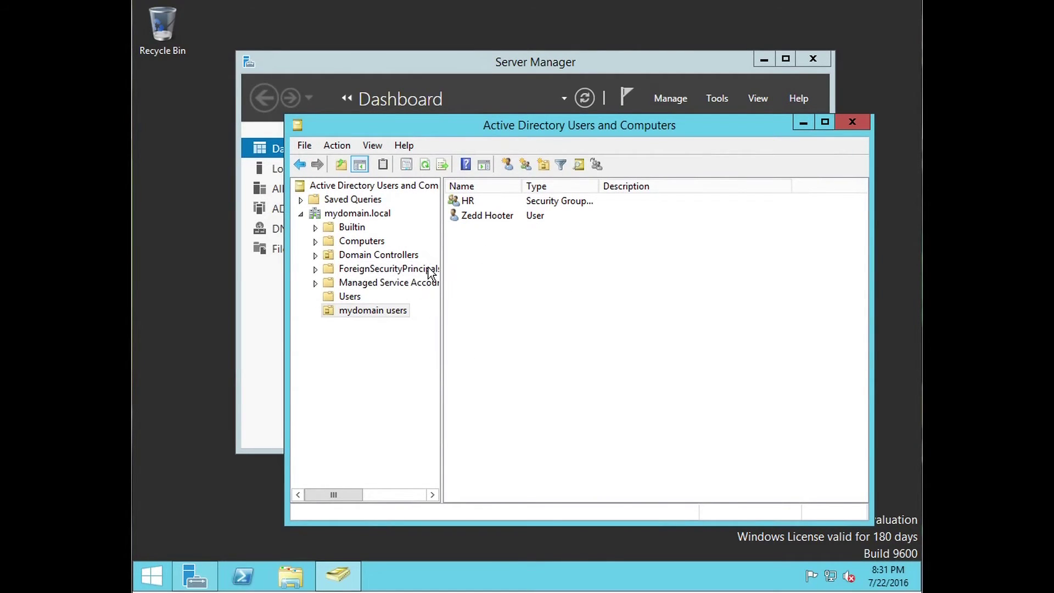
left_click(510, 252)
right_click(476, 215)
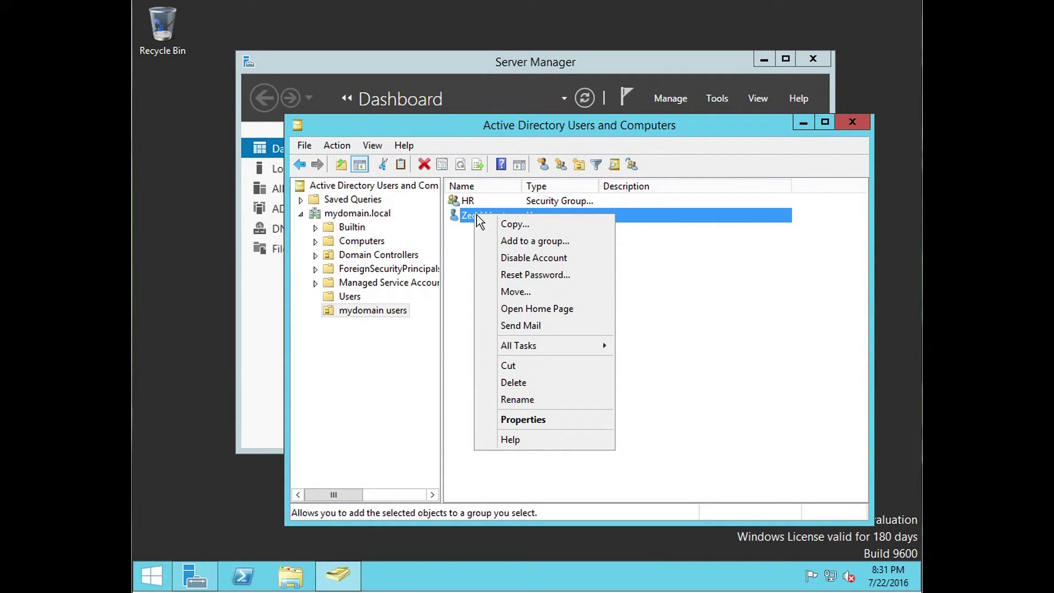
left_click(550, 275)
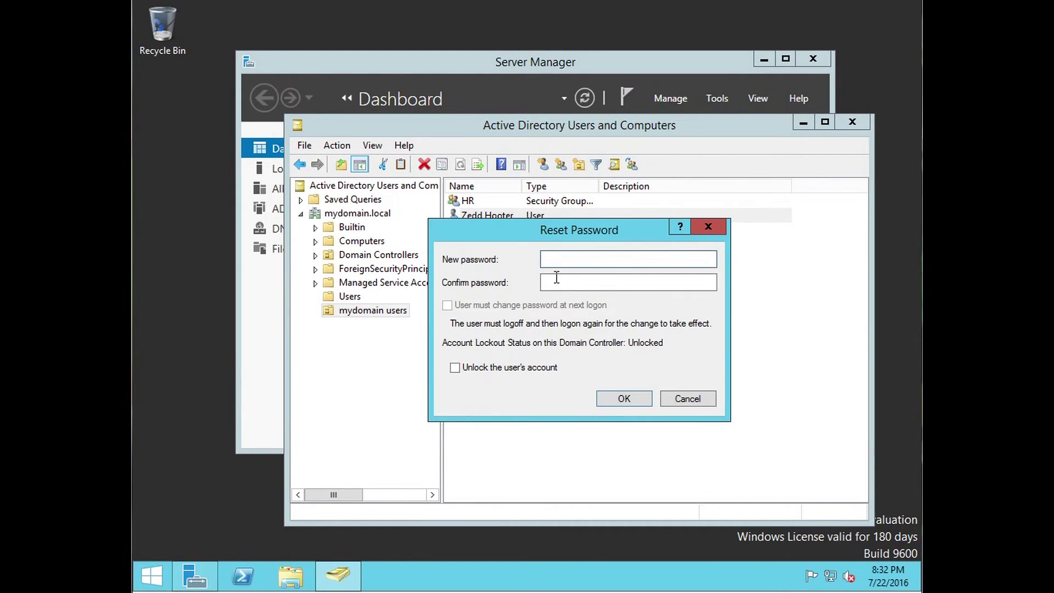
left_click(688, 399)
Step: Start deleting the user account but answer No, then reopen its context menu
right_click(507, 215)
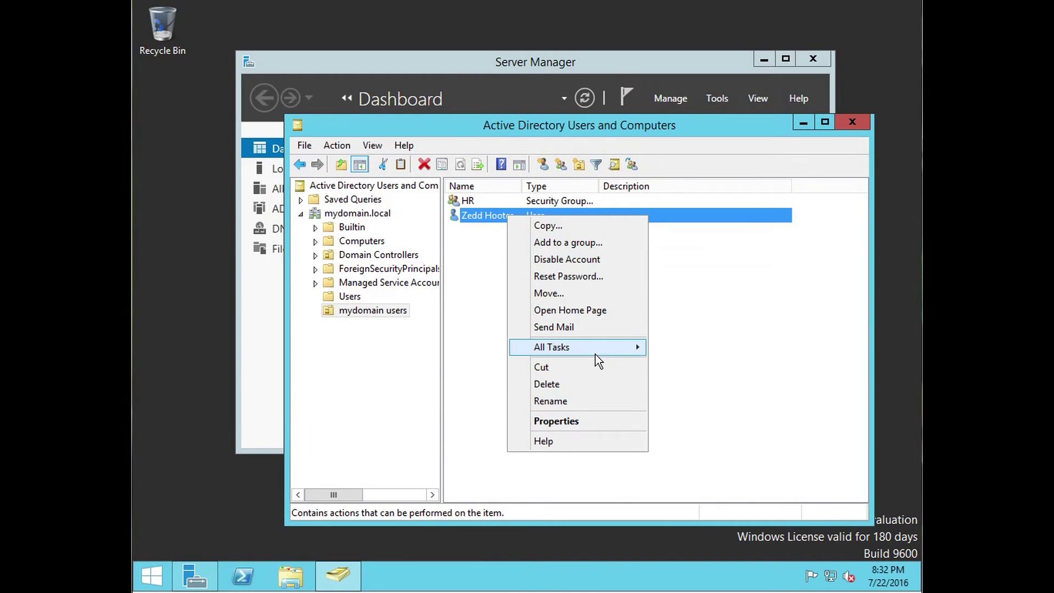
left_click(590, 388)
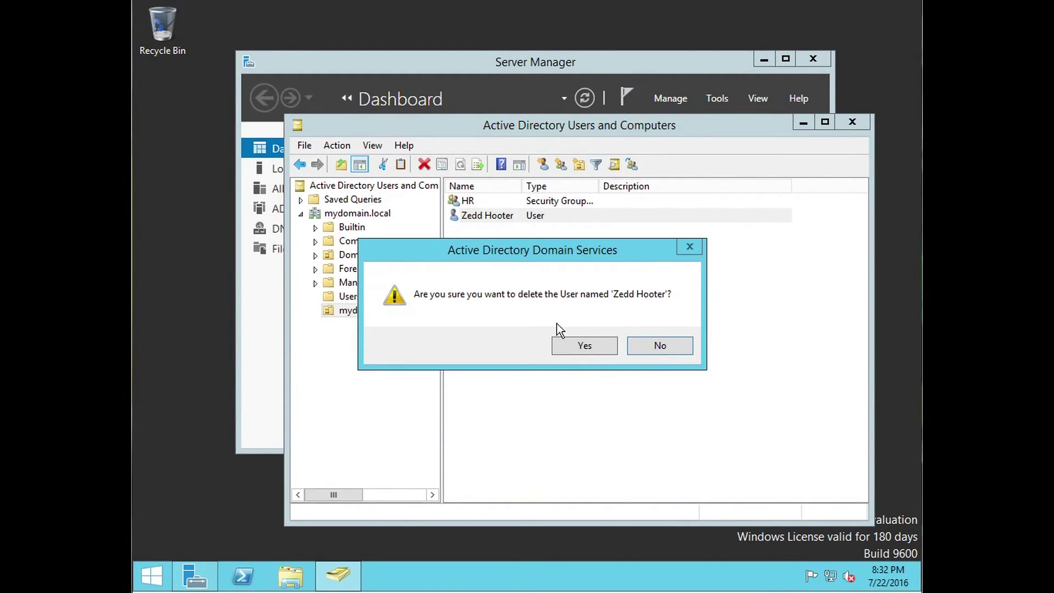
left_click(637, 348)
right_click(476, 218)
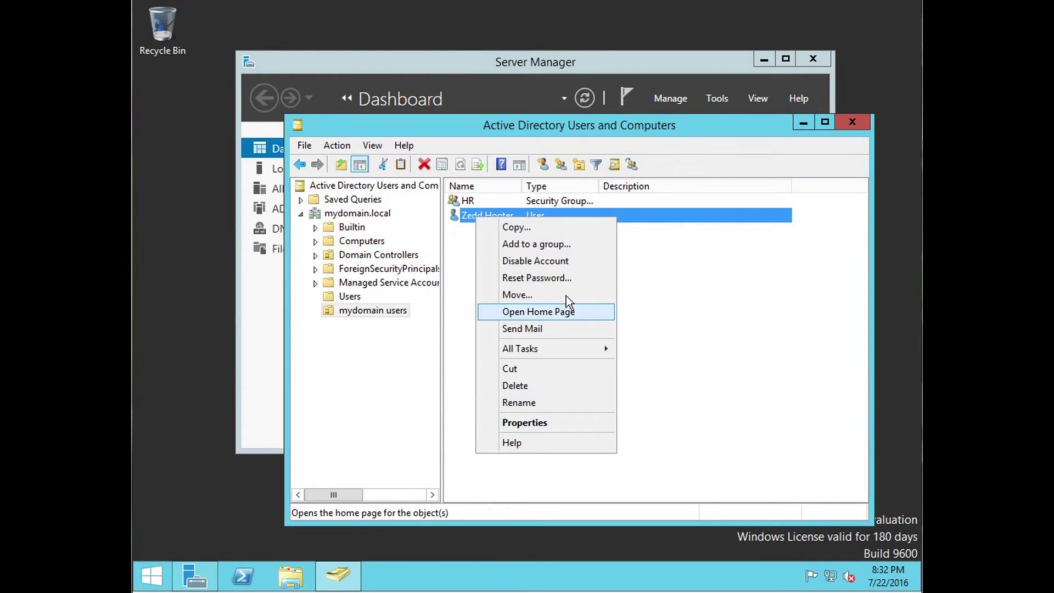
Step: Disable the user account, then re-enable it, acknowledging both confirmation notices
left_click(565, 262)
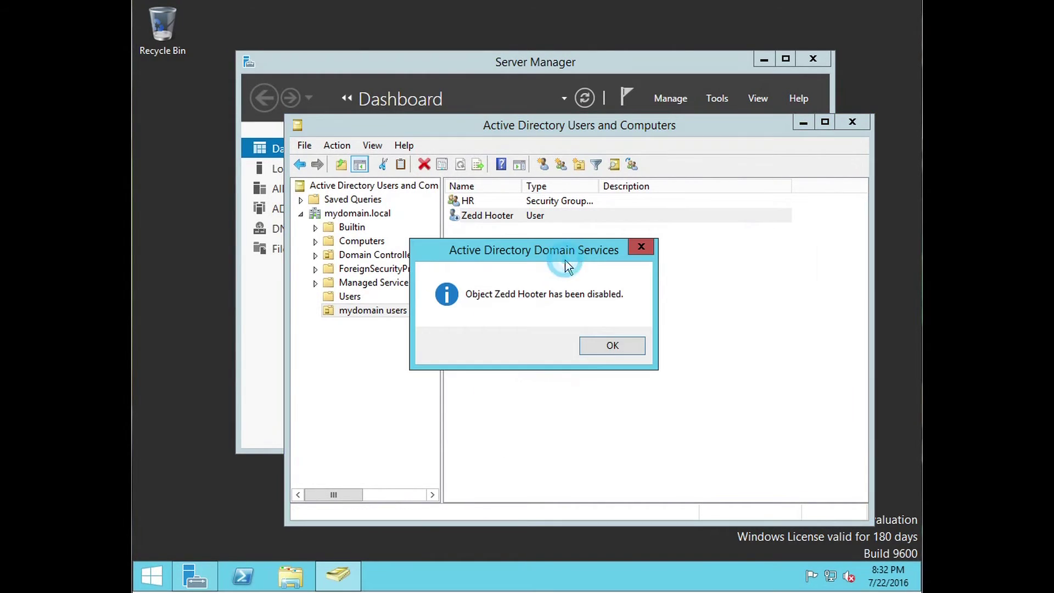
left_click(607, 343)
right_click(483, 215)
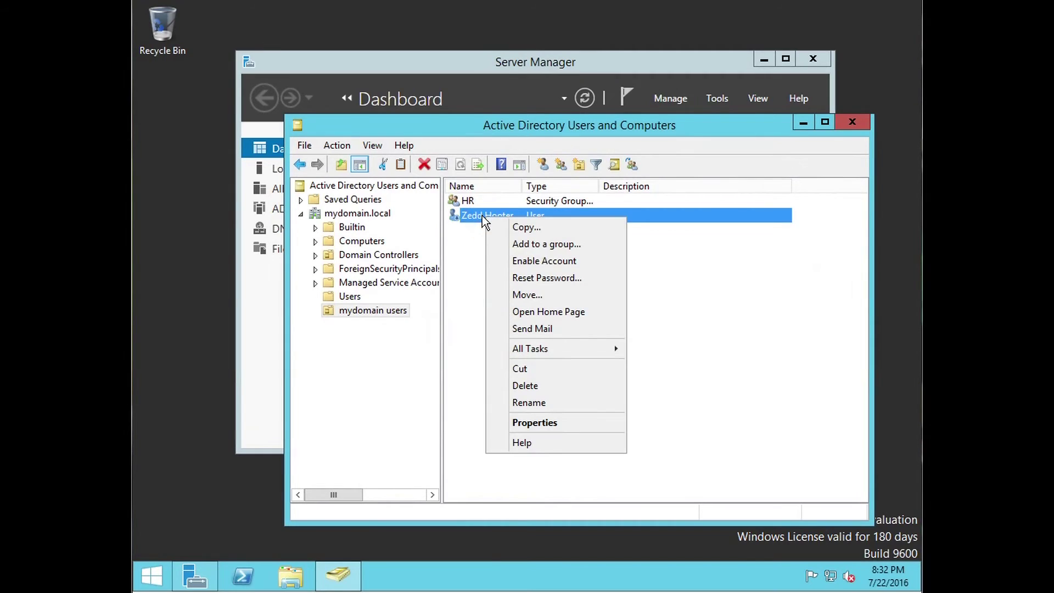
left_click(586, 261)
left_click(608, 345)
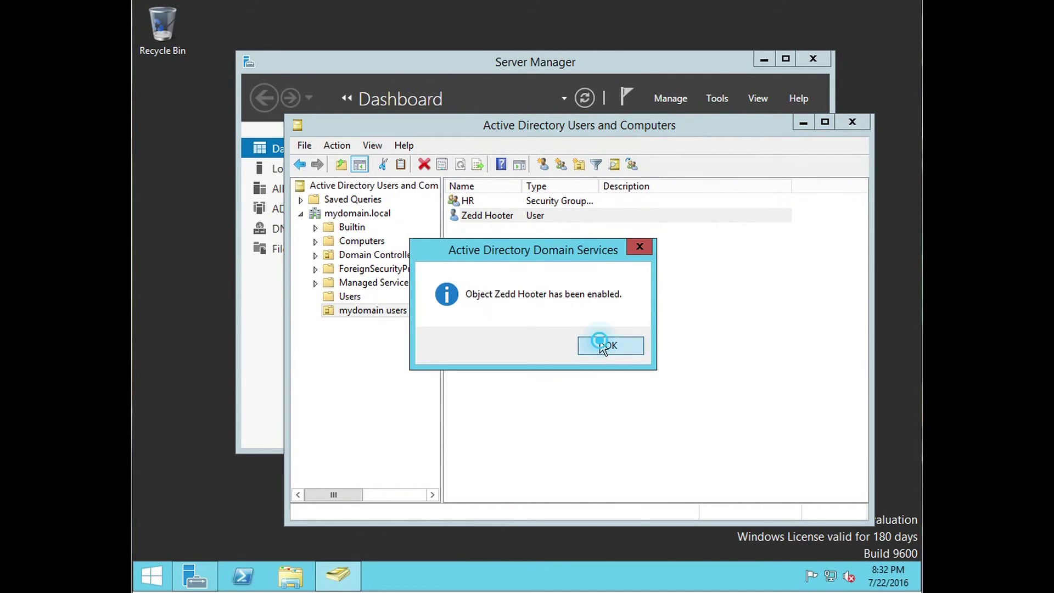
left_click(525, 263)
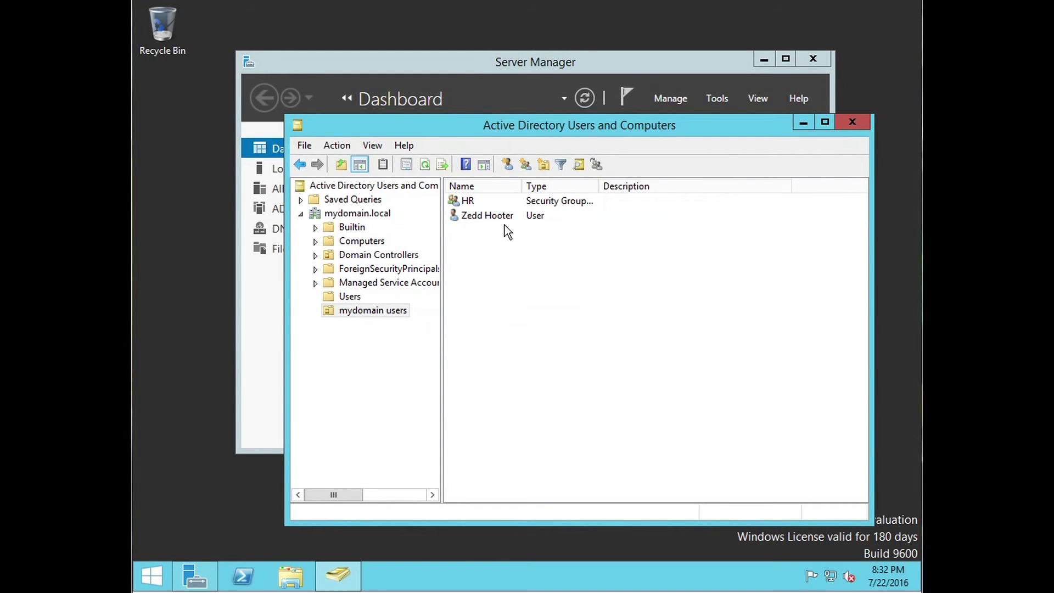
Step: Browse the built-in Users container and mydomain.local, then return to the mydomain users OU
left_click_drag(531, 127, 508, 99)
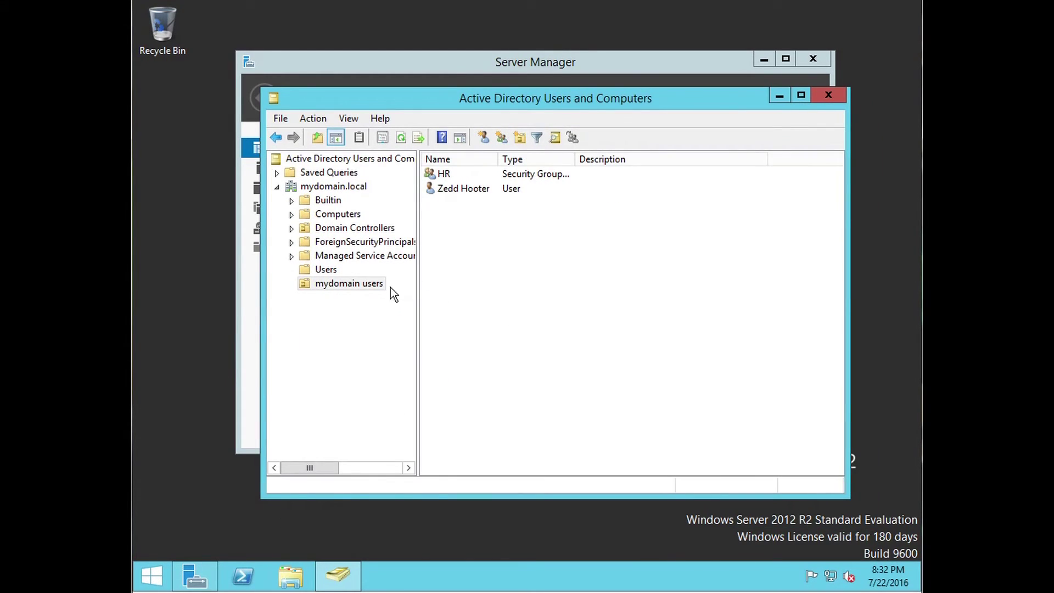
left_click(326, 271)
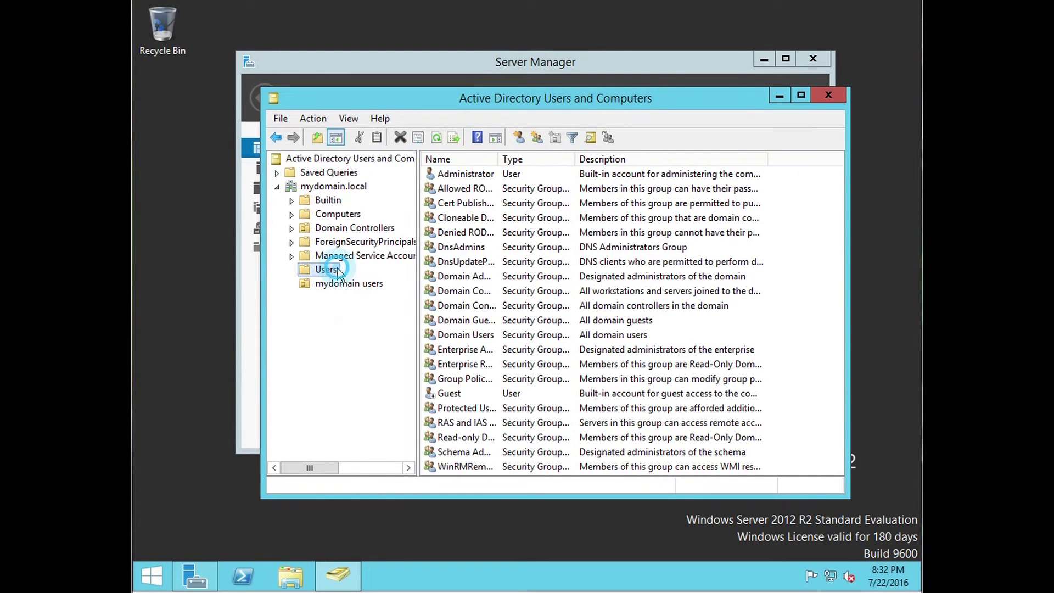
left_click(341, 283)
left_click(479, 234)
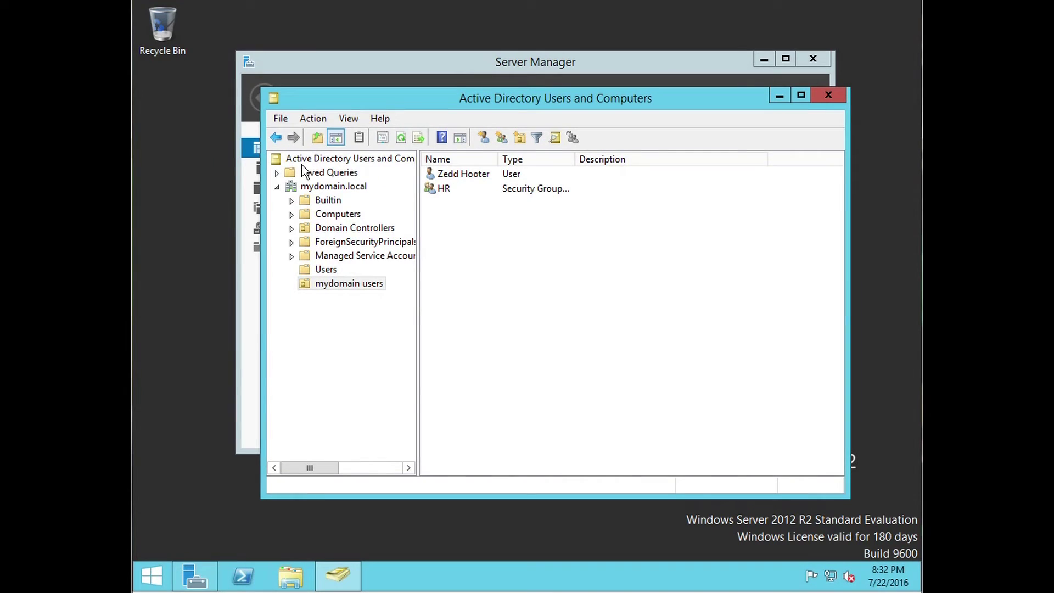
left_click(276, 188)
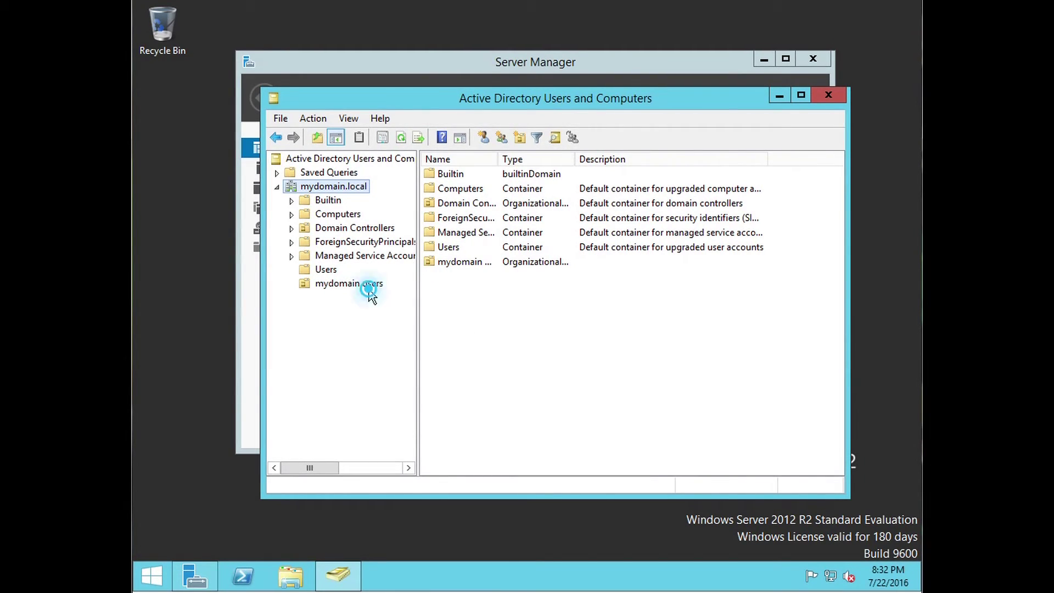
left_click(352, 284)
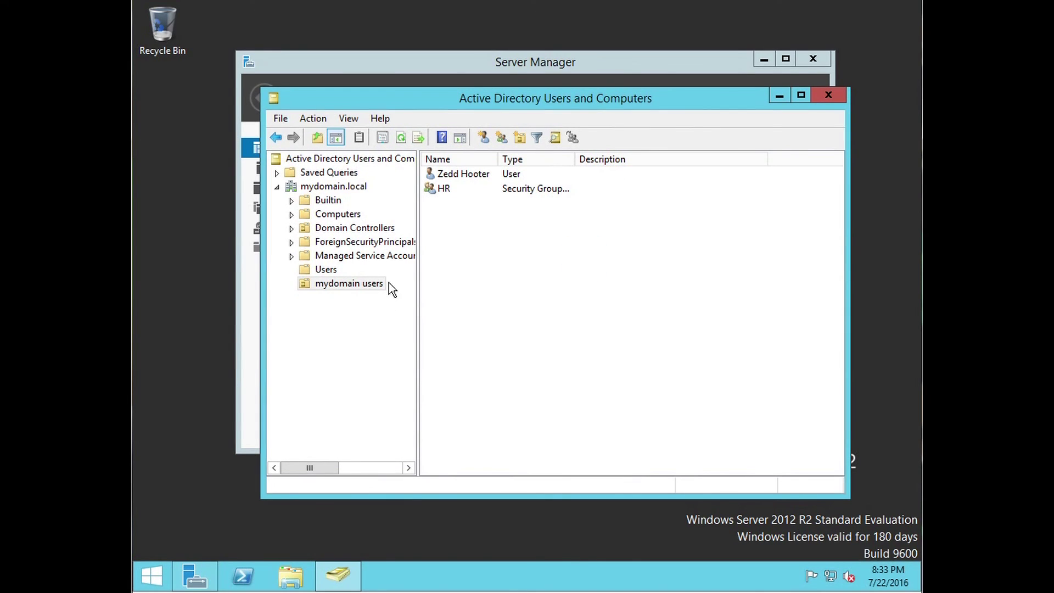
Step: Close the Active Directory Users and Computers console window
left_click_drag(601, 100, 530, 115)
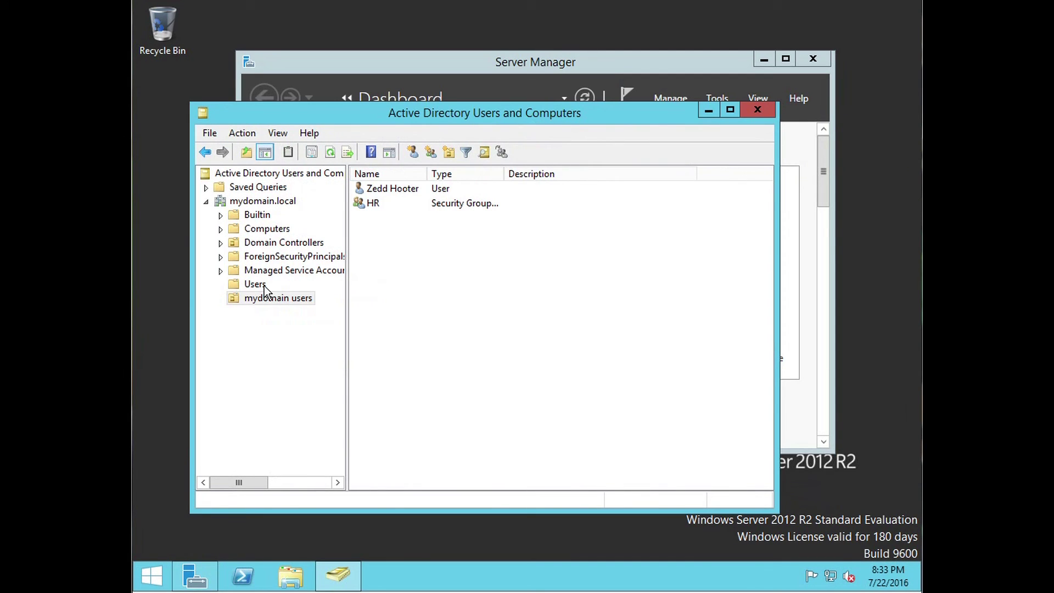
left_click_drag(523, 115, 580, 93)
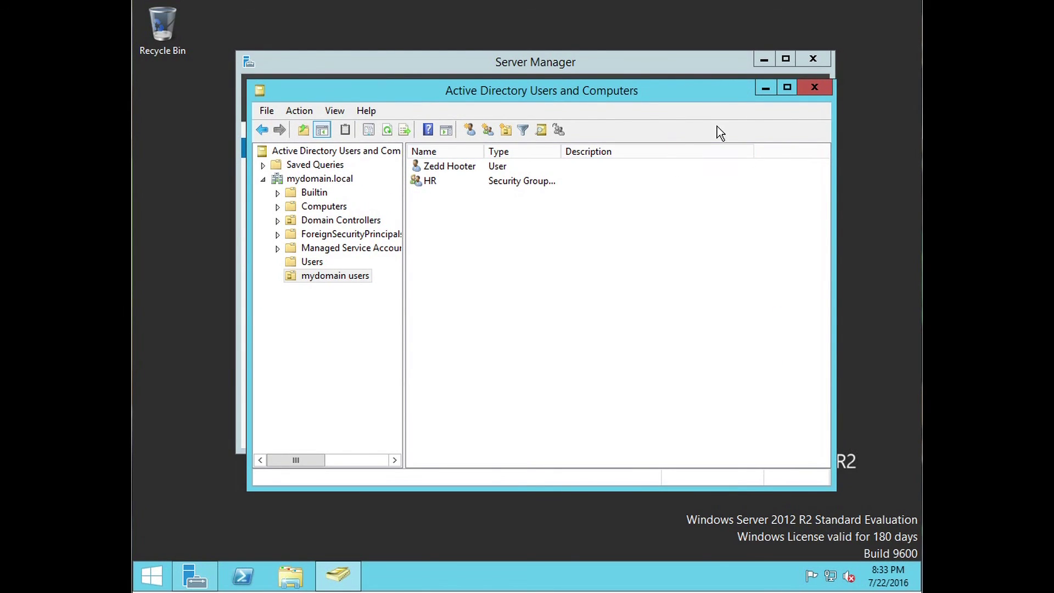
left_click(815, 89)
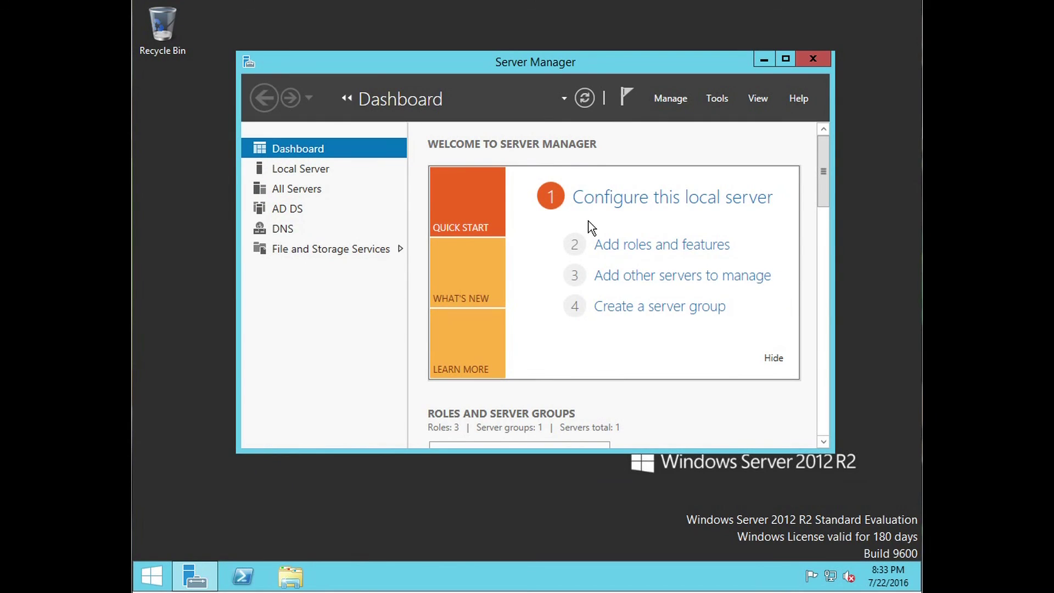